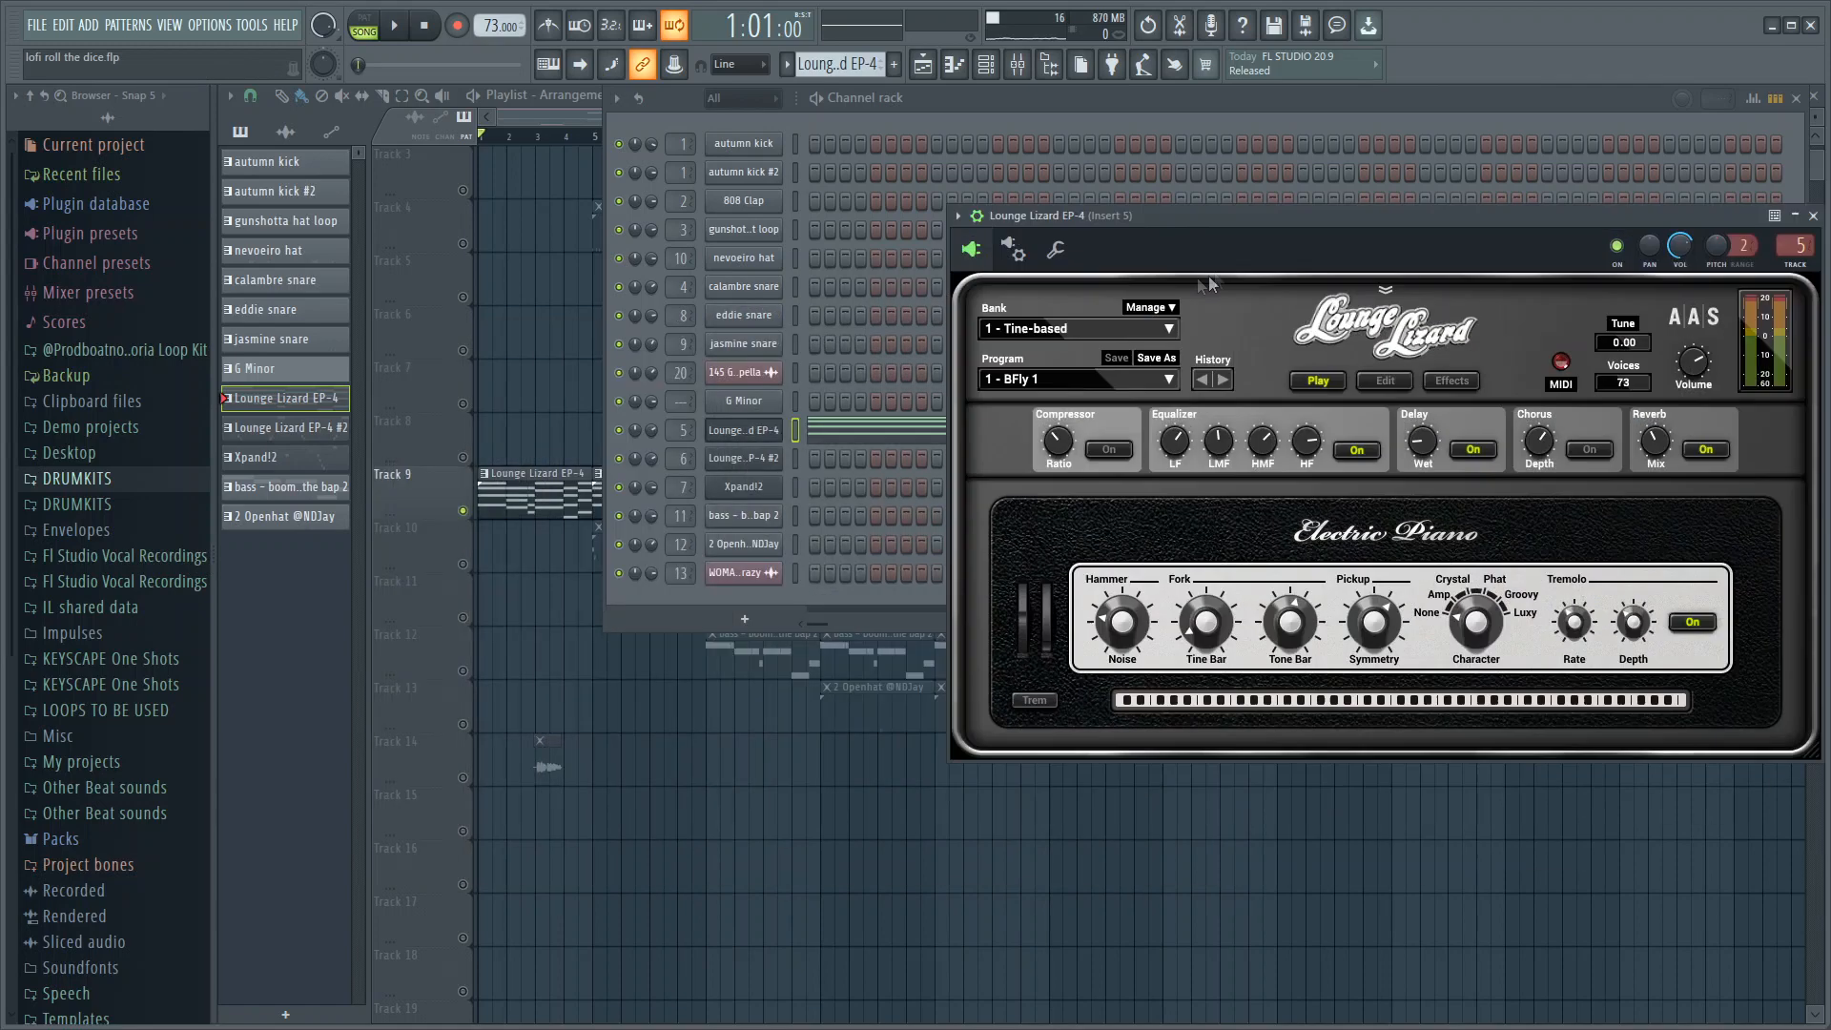
# Move the Lounge Lizard EP-4 window aside and view that channel's chord notes in the piano roll
pyautogui.moveTo(1047, 219); pyautogui.dragTo(893, 219)
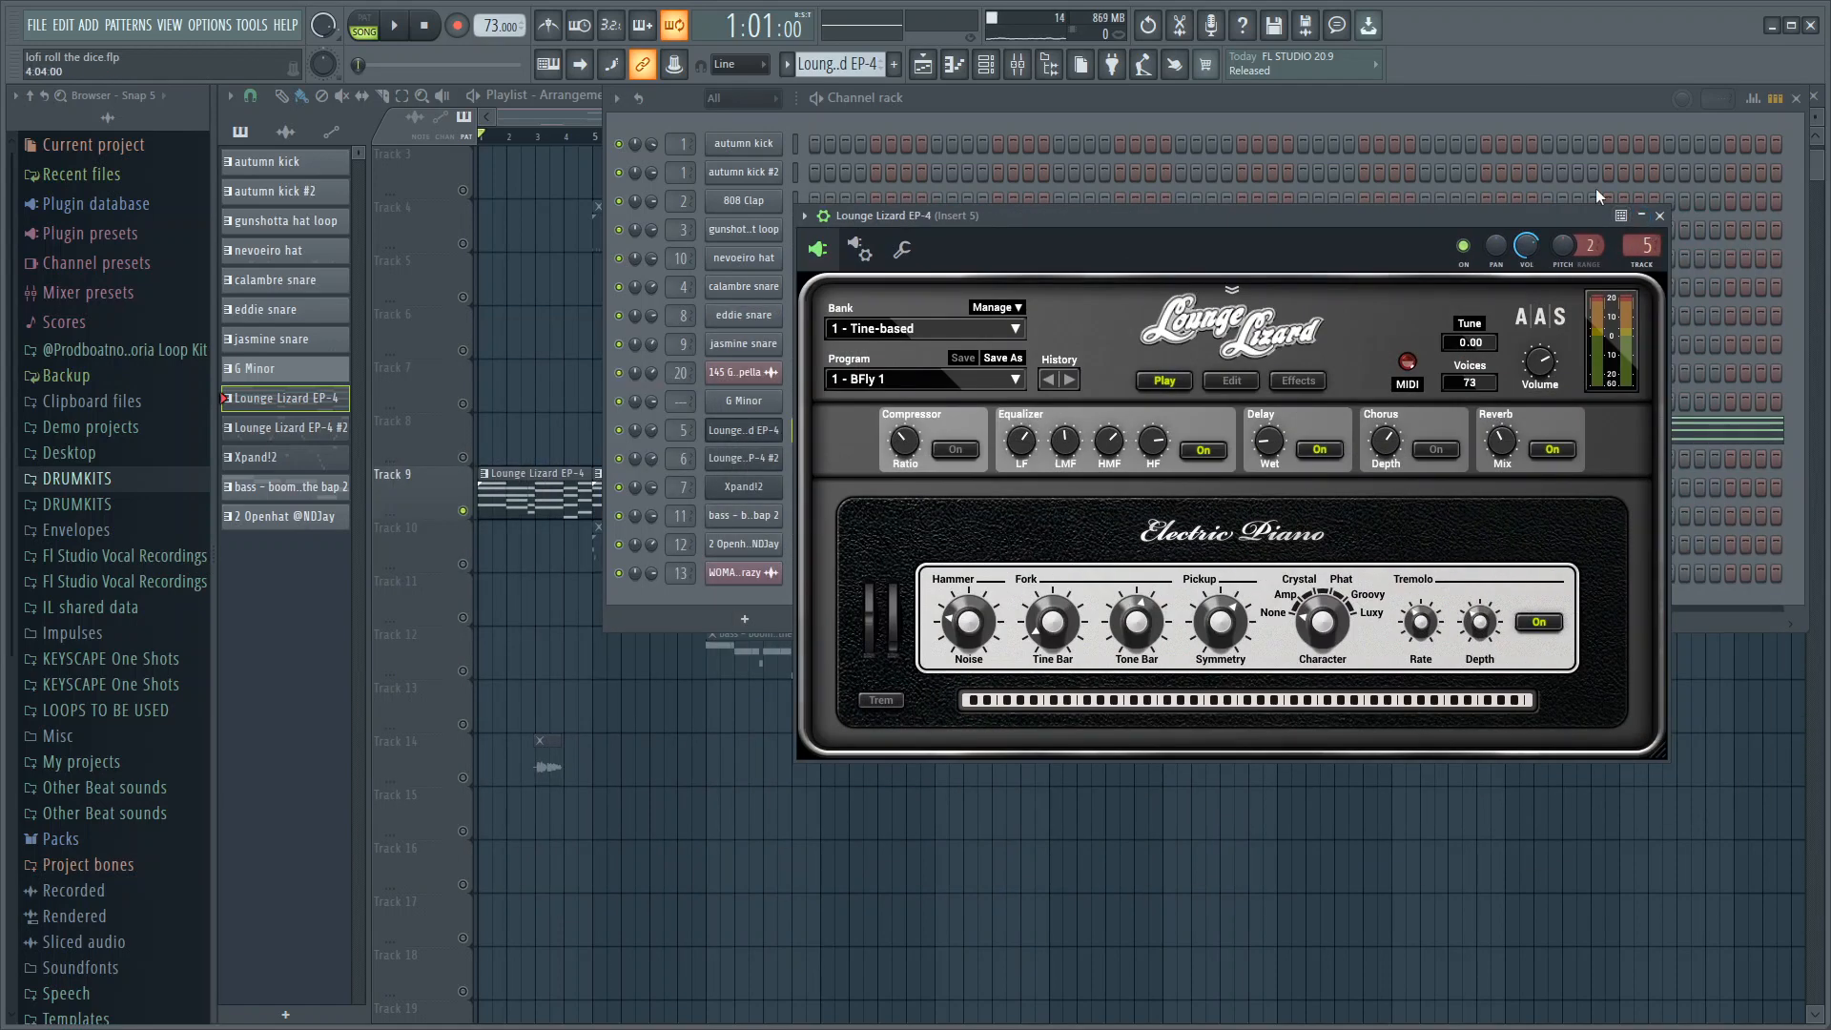
pyautogui.press('F7')
pyautogui.scroll(-5, 897, 541)
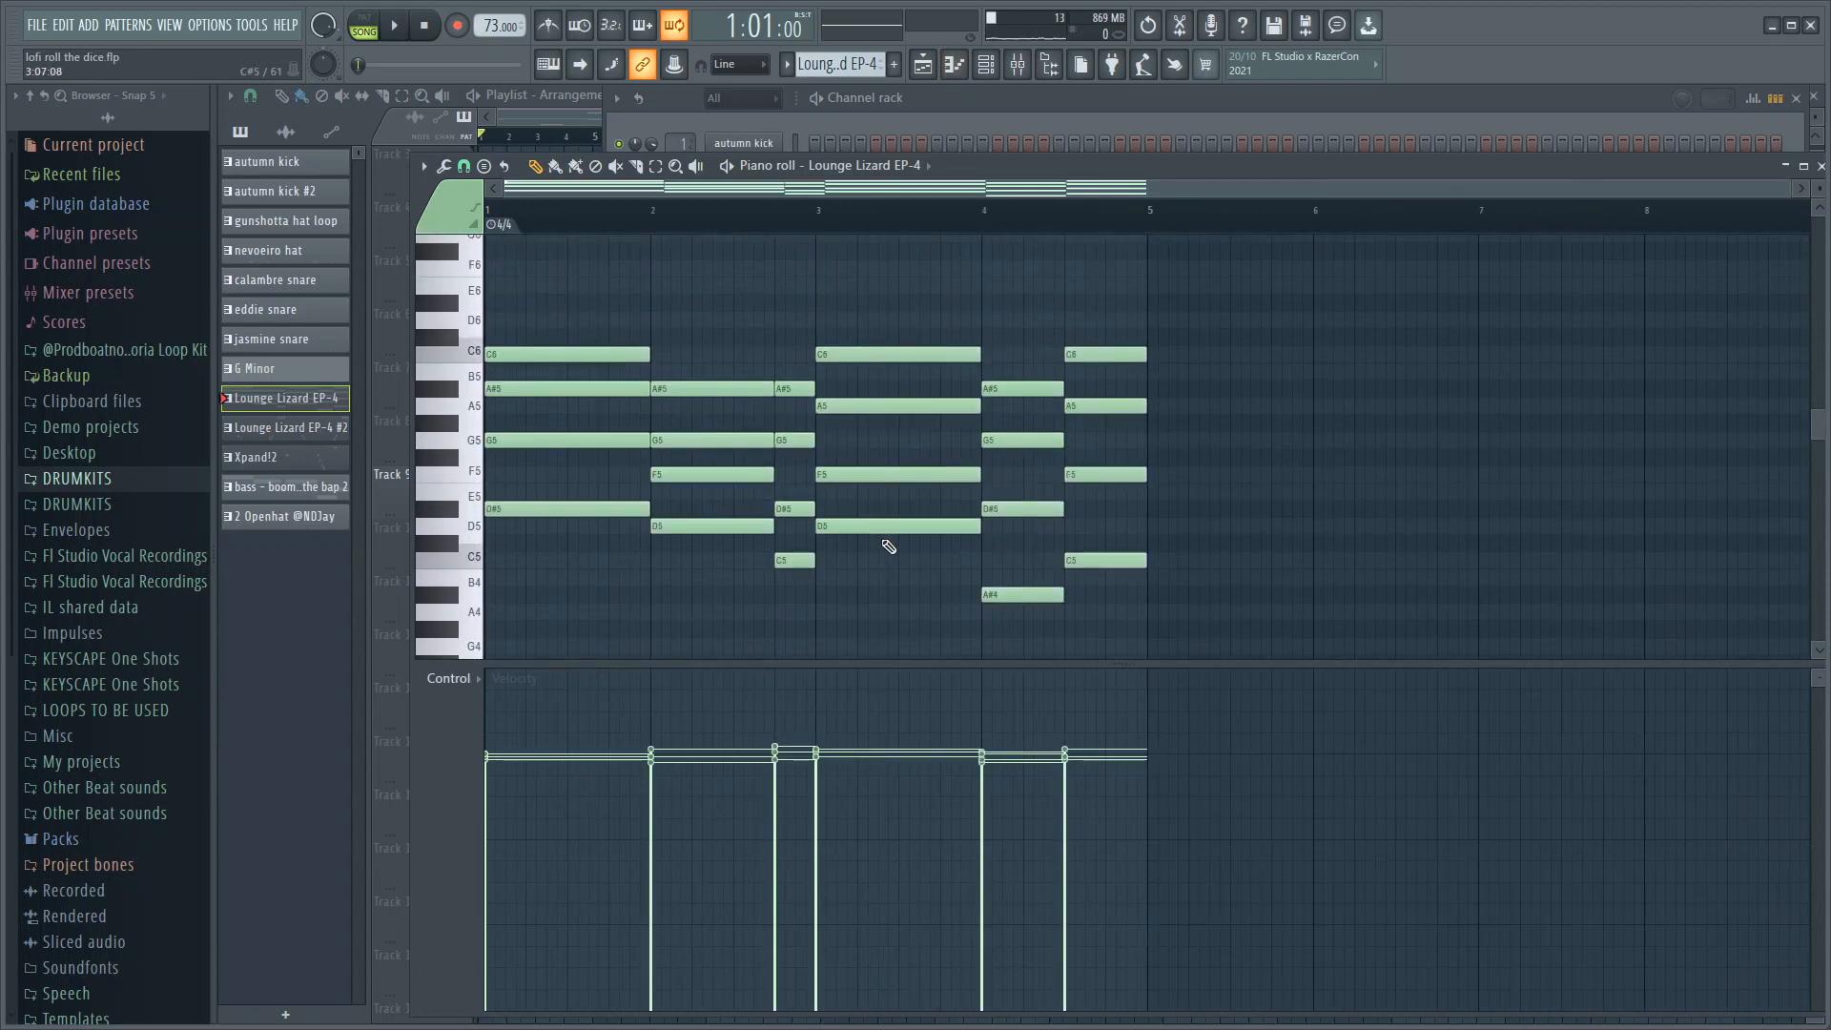
# Inspect the Fruity parametric EQ 2 and RC-20 Retro Color effects on mixer insert 5, and play back the chords
pyautogui.click(1017, 64)
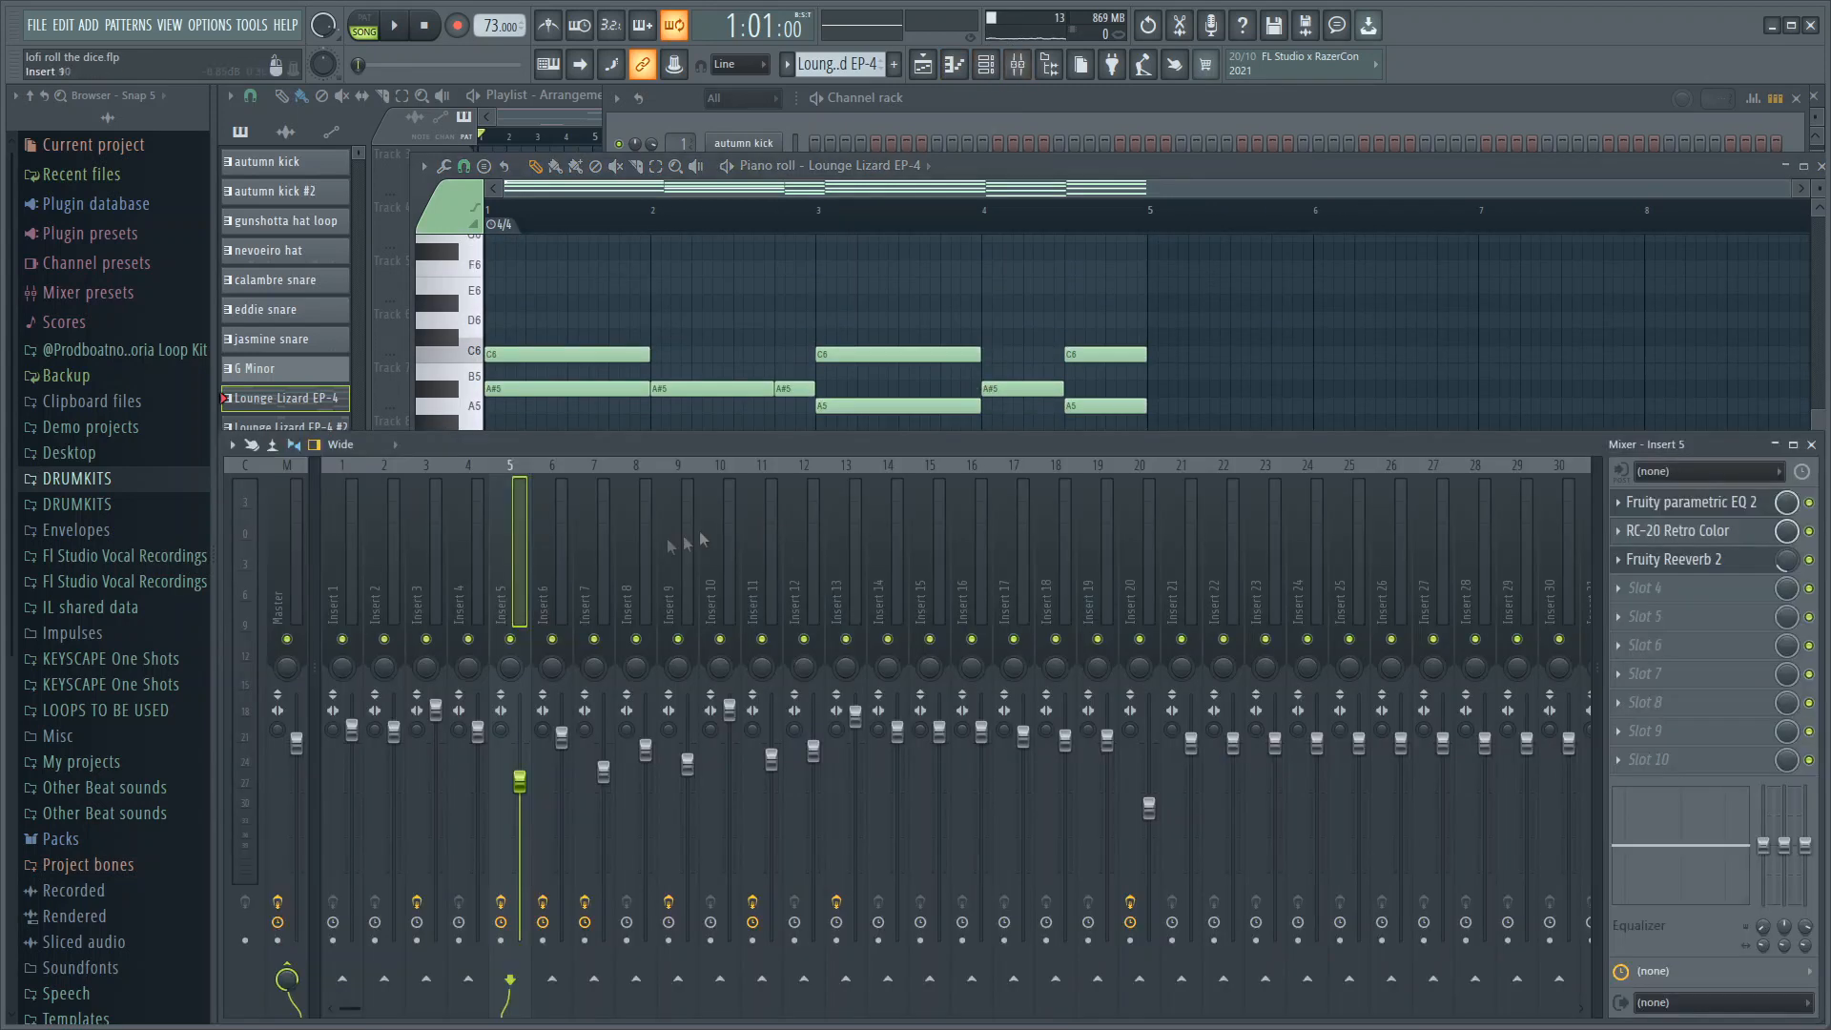
pyautogui.click(1678, 509)
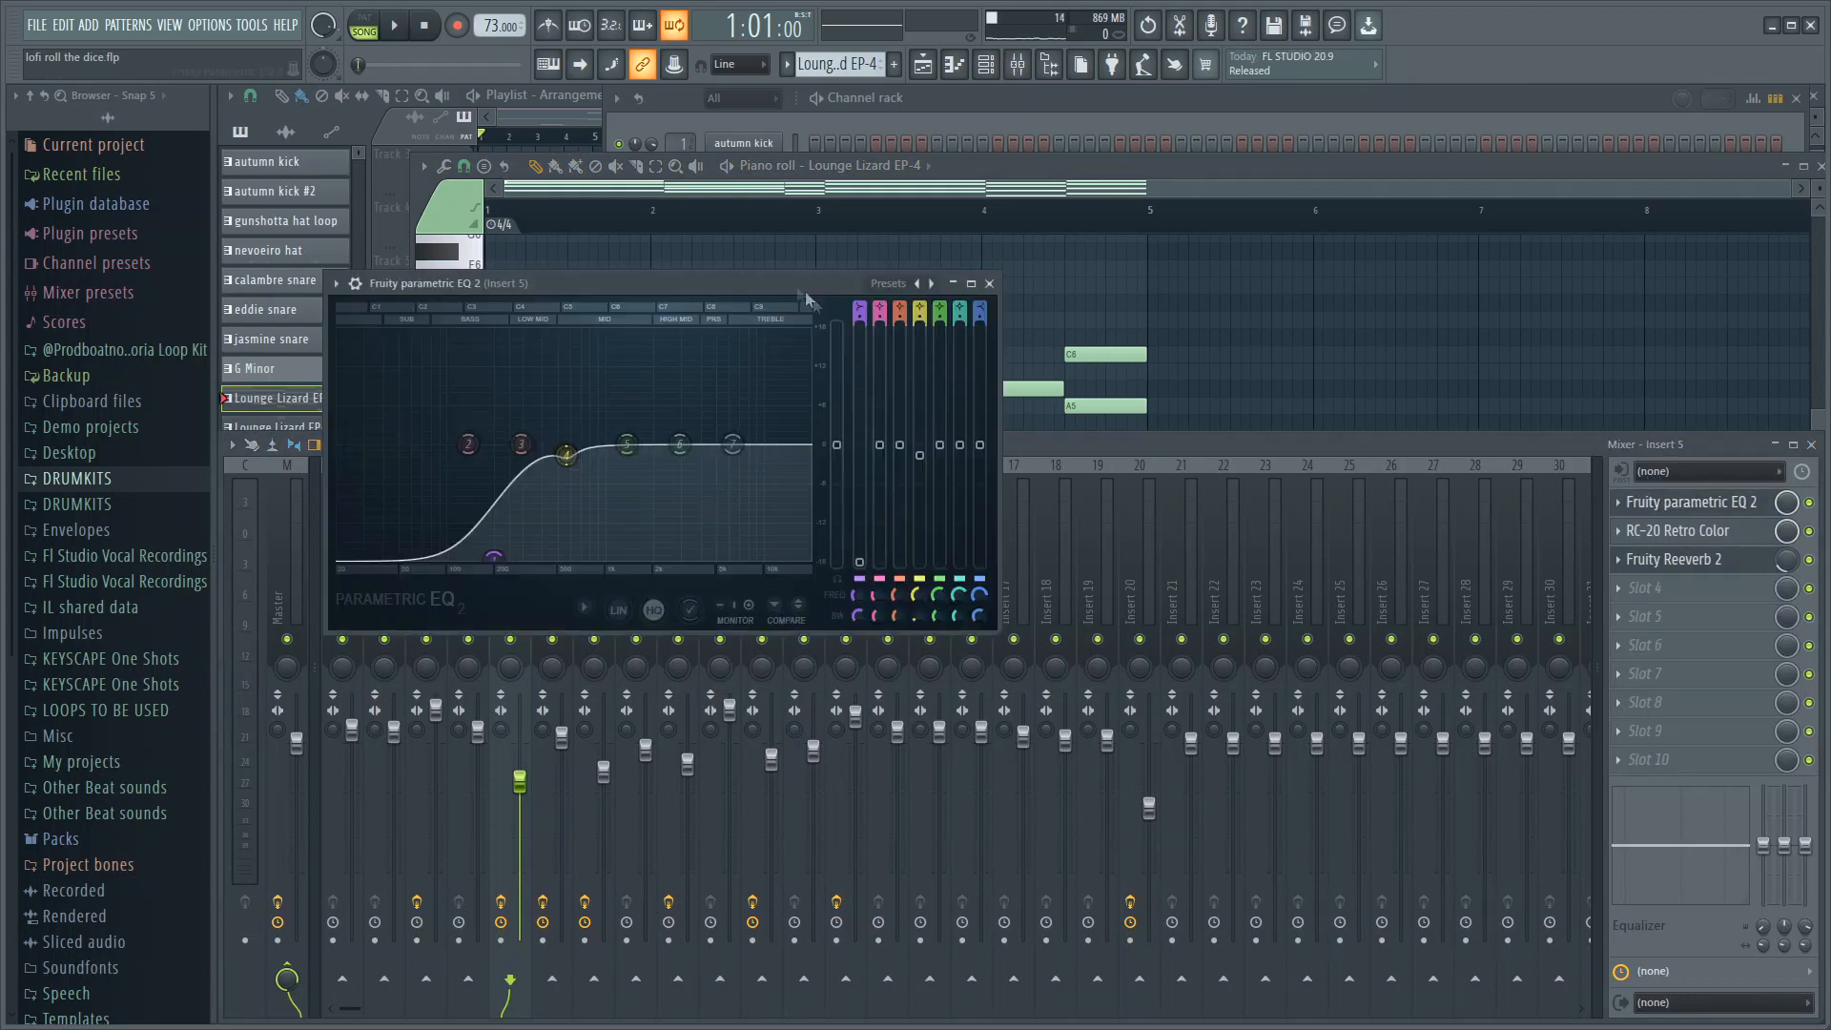
pyautogui.moveTo(736, 286); pyautogui.dragTo(876, 247)
pyautogui.click(1678, 530)
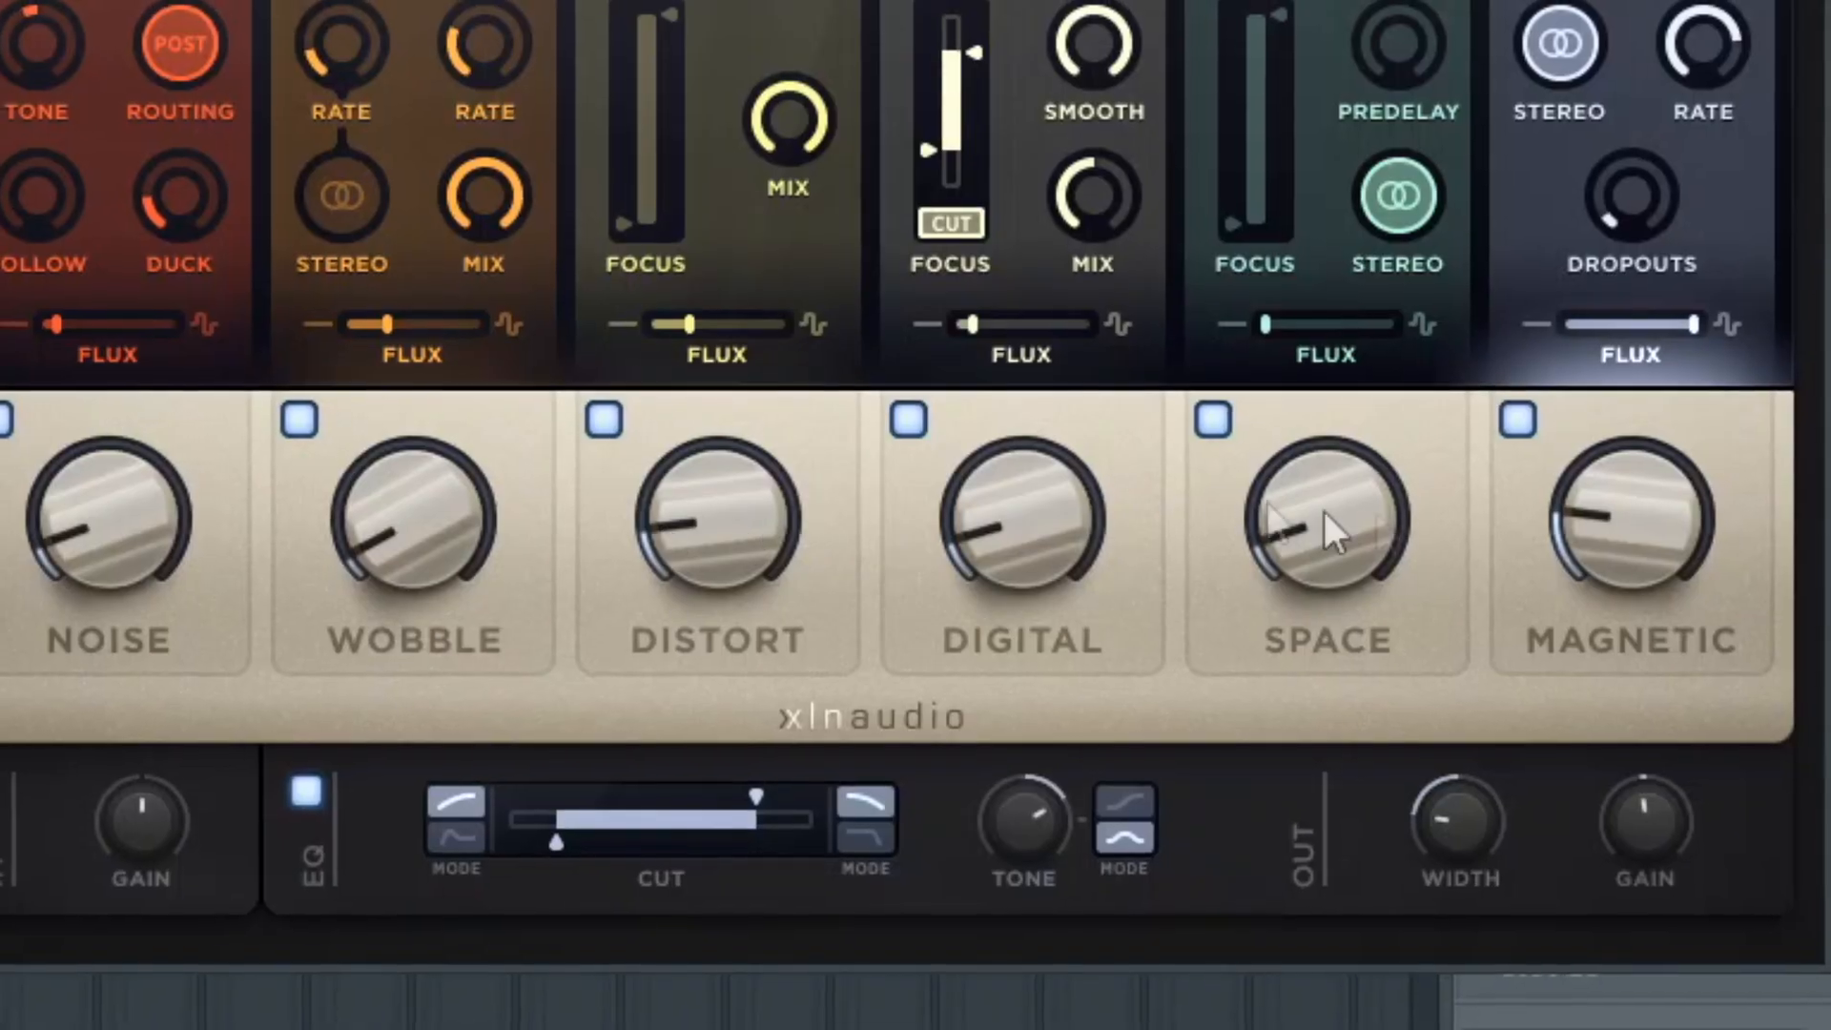
pyautogui.click(1749, 148)
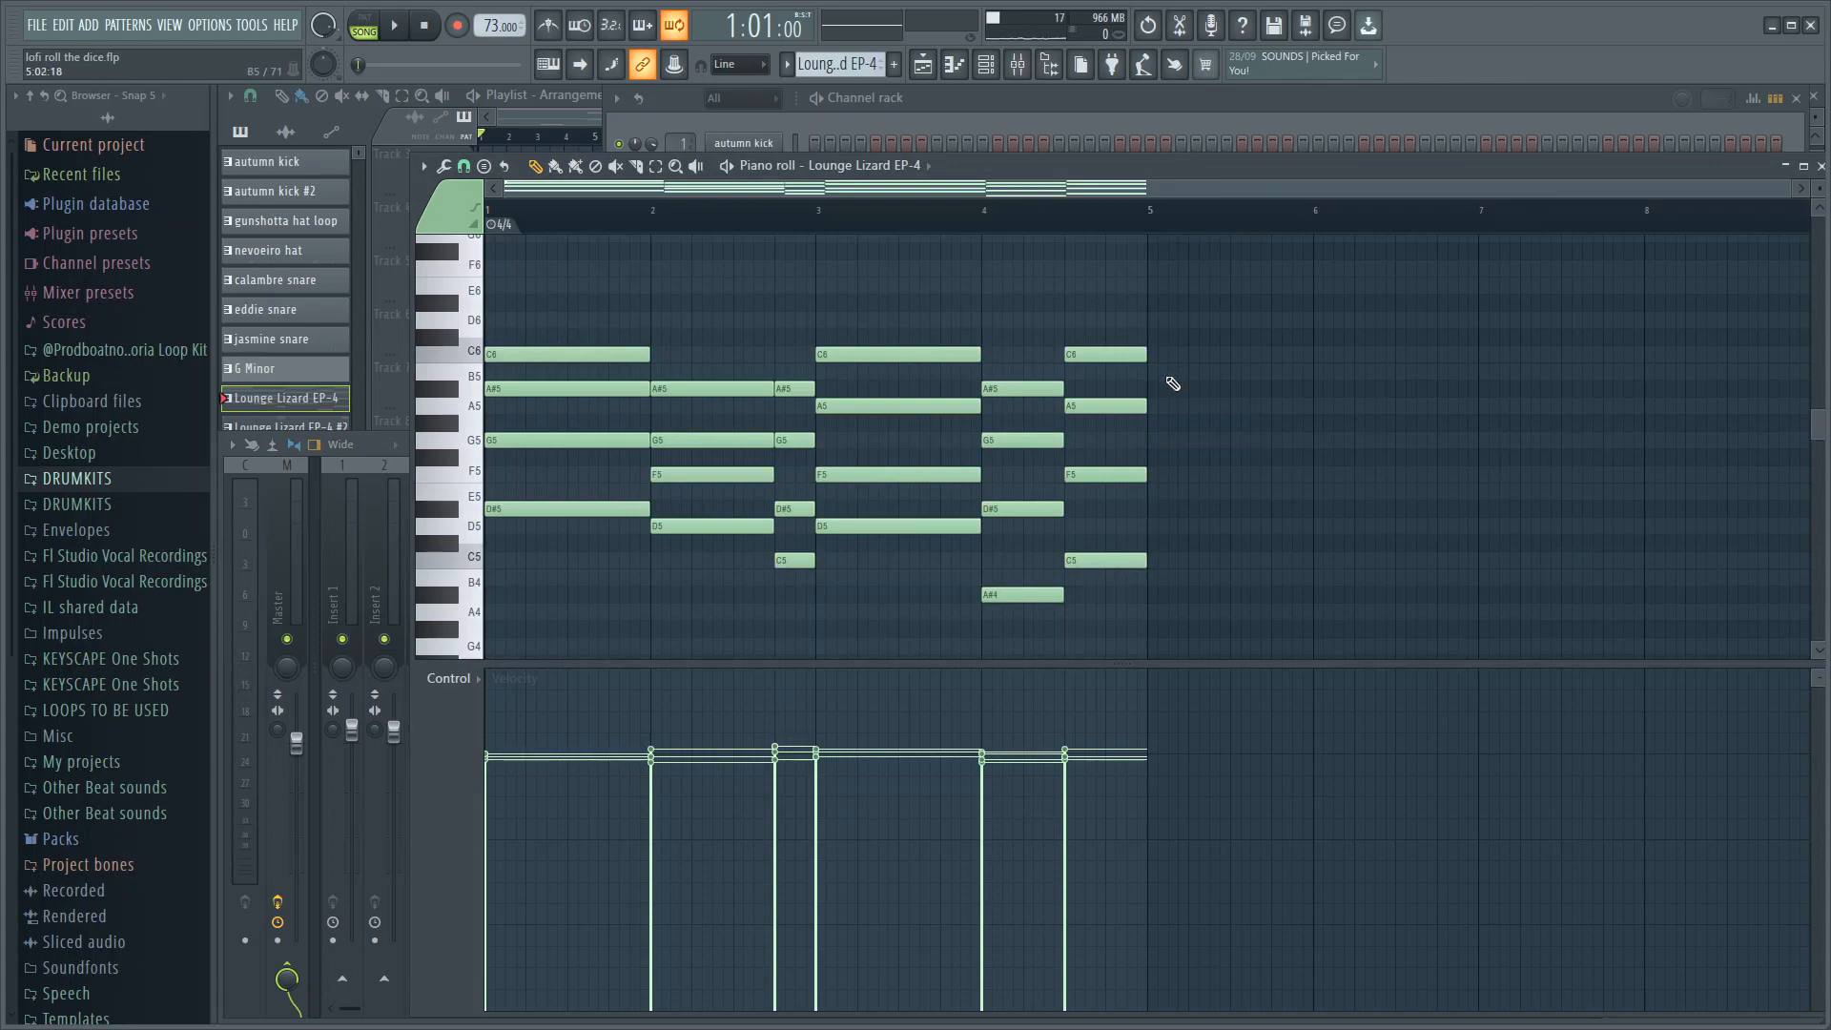
pyautogui.press('space')
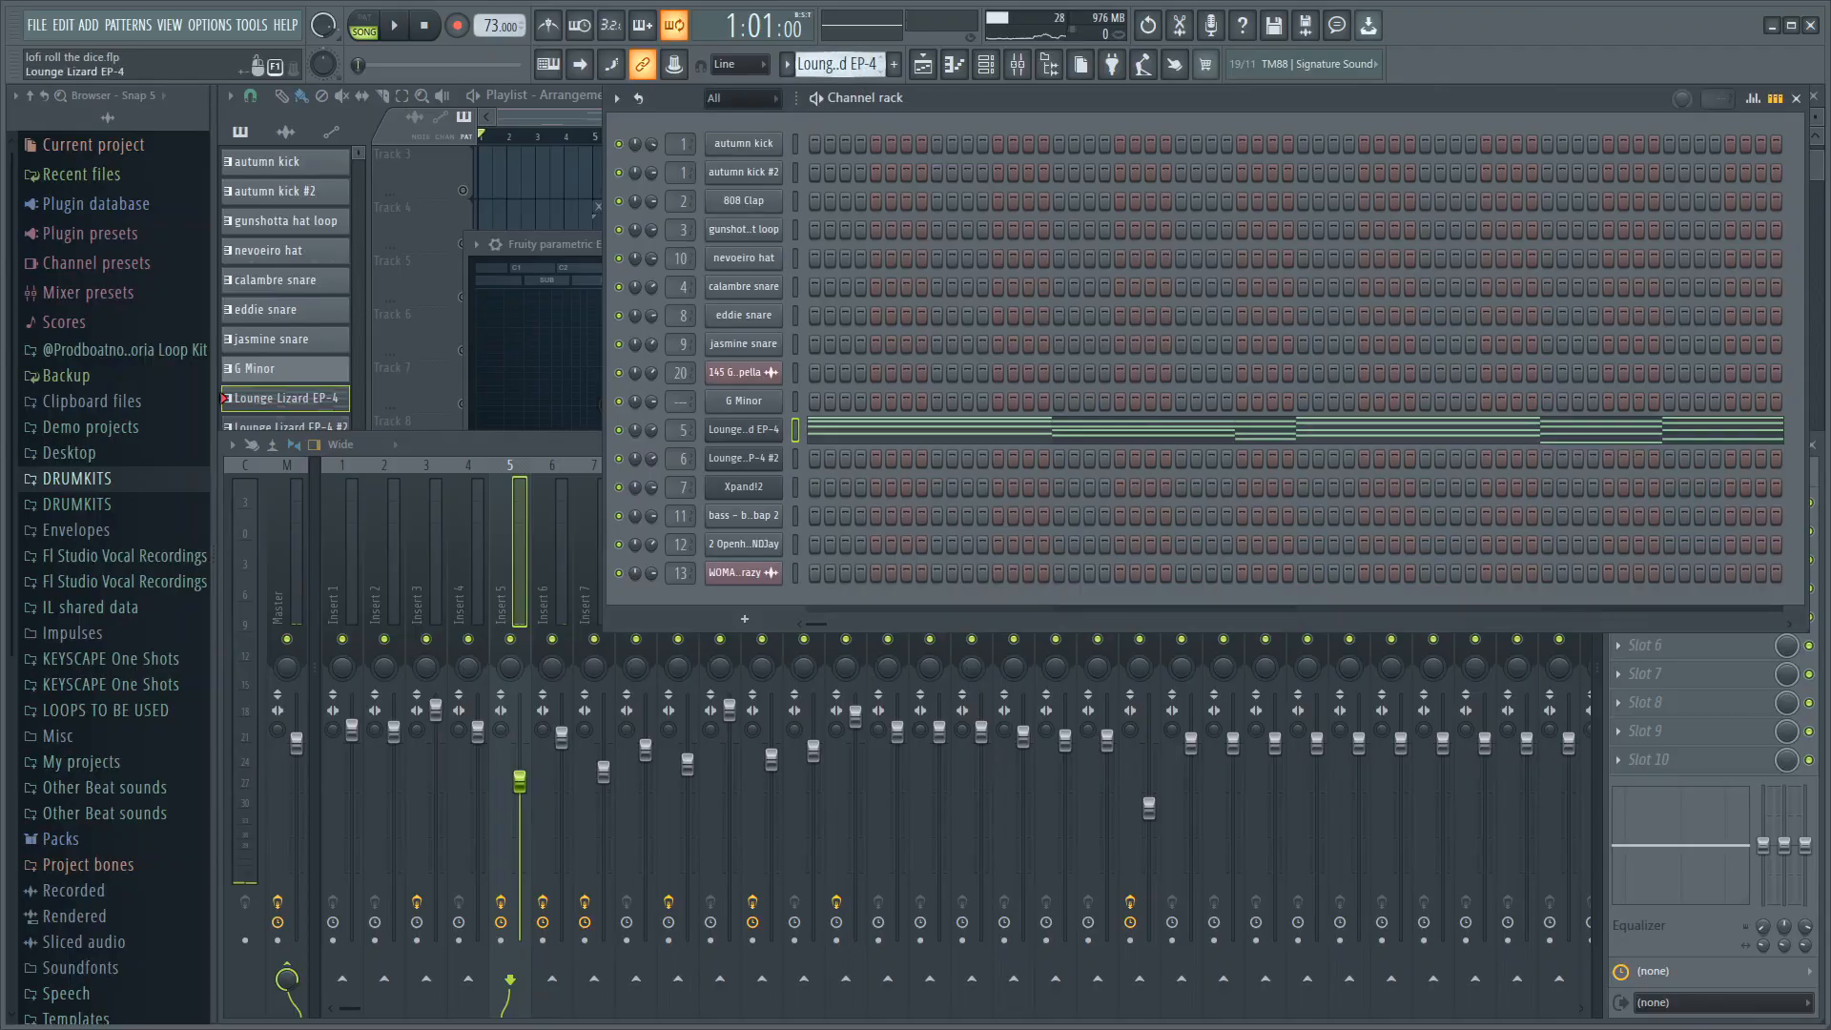
# Open the Lounge Lizard EP-4 #2 melody in the piano roll and play it back
pyautogui.press('KP_Add')
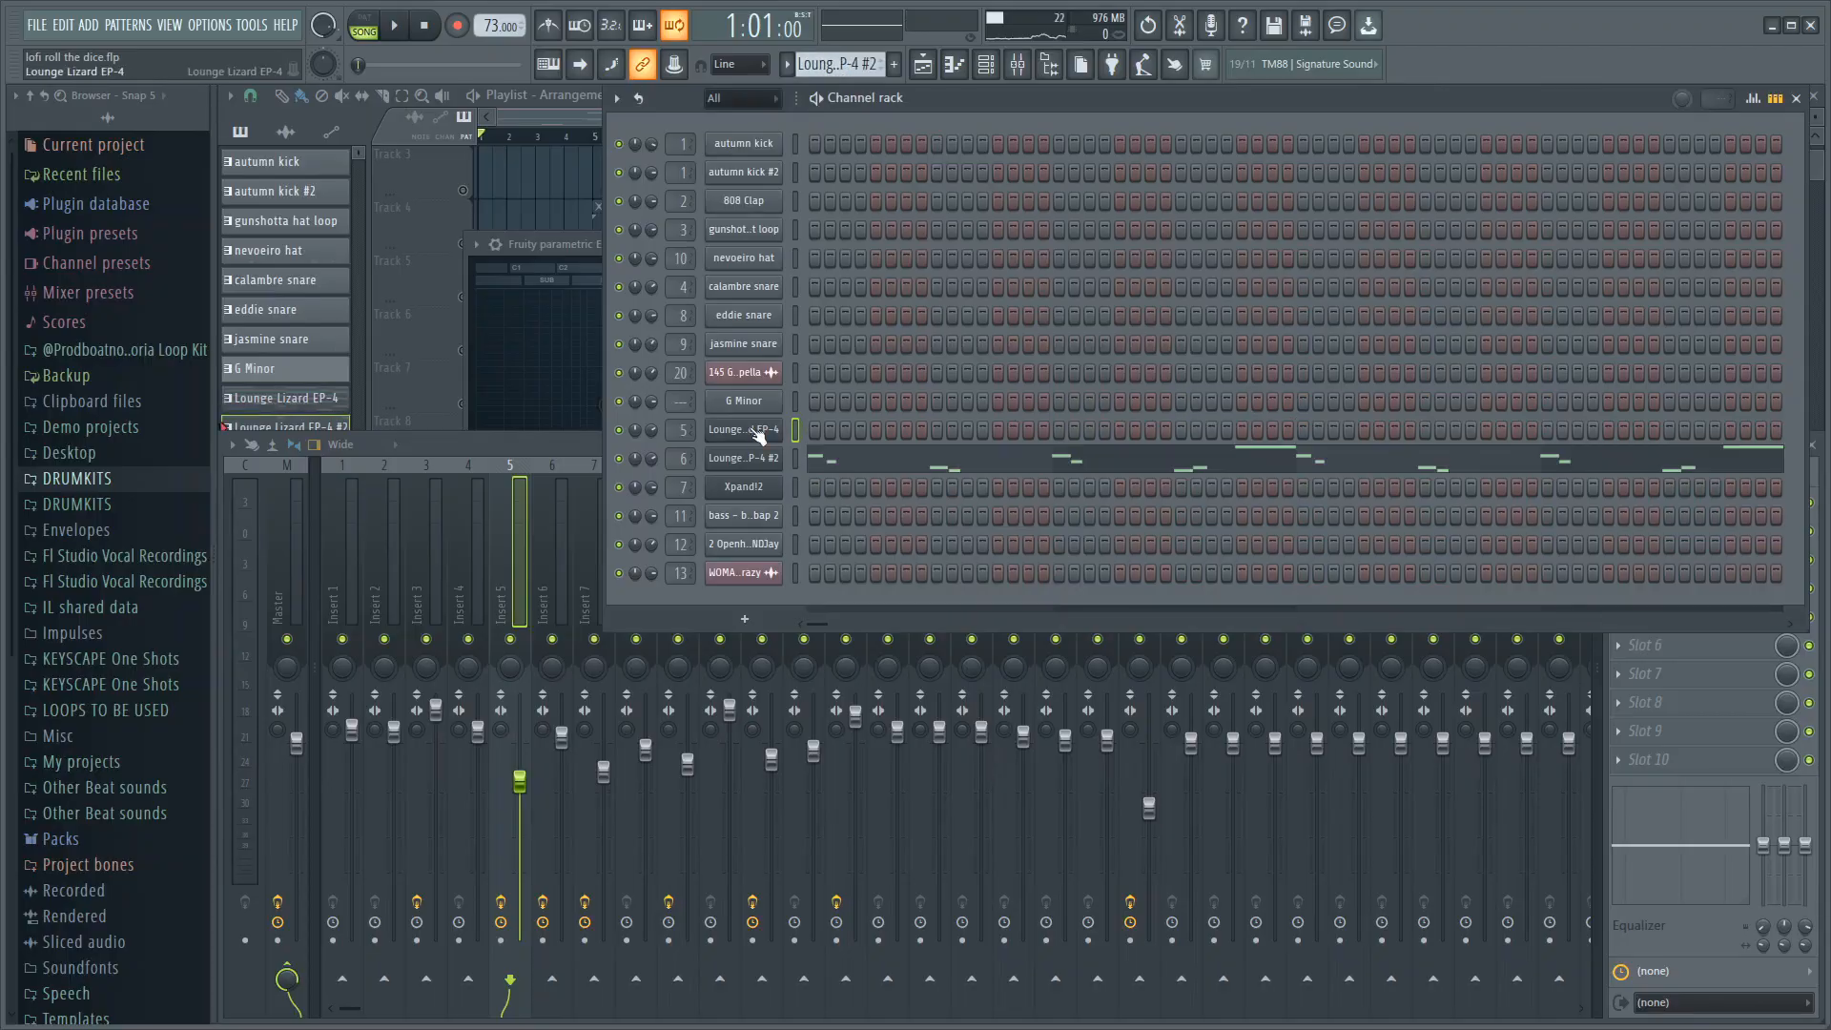
pyautogui.rightClick(756, 457)
pyautogui.click(806, 459)
pyautogui.scroll(3, 885, 527)
pyautogui.scroll(3, 885, 539)
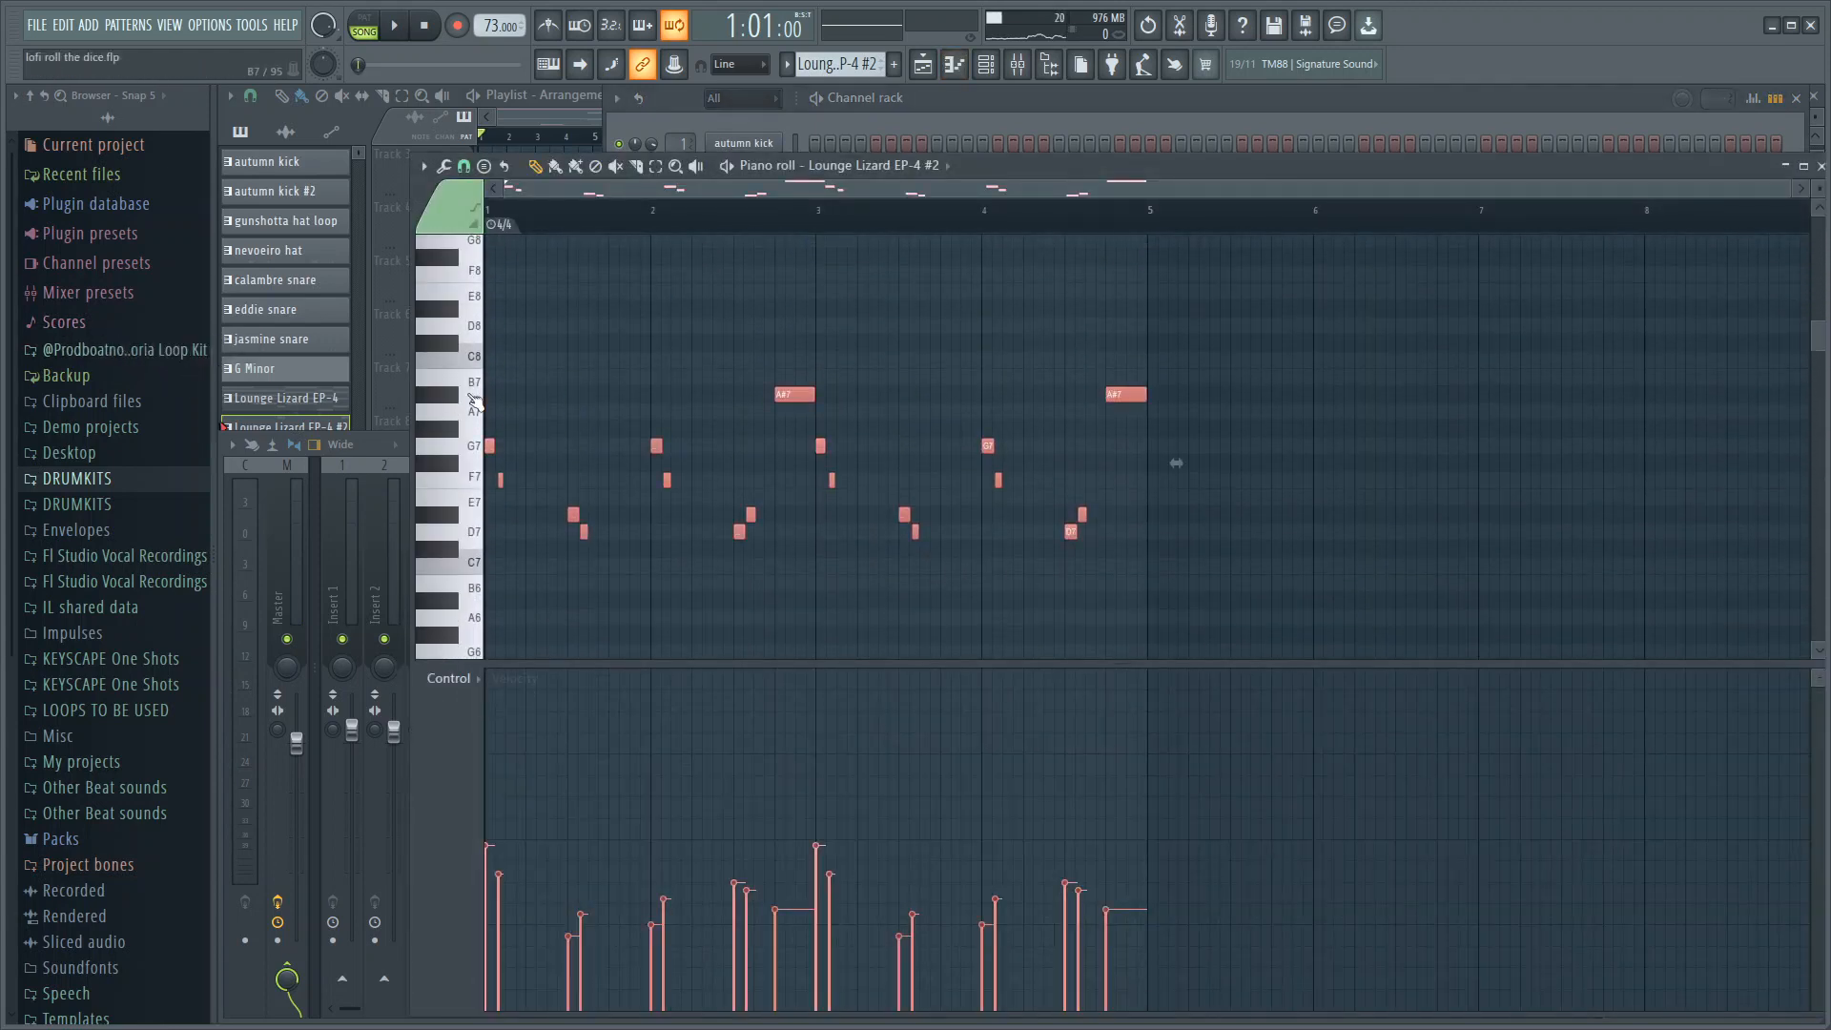
pyautogui.press('space')
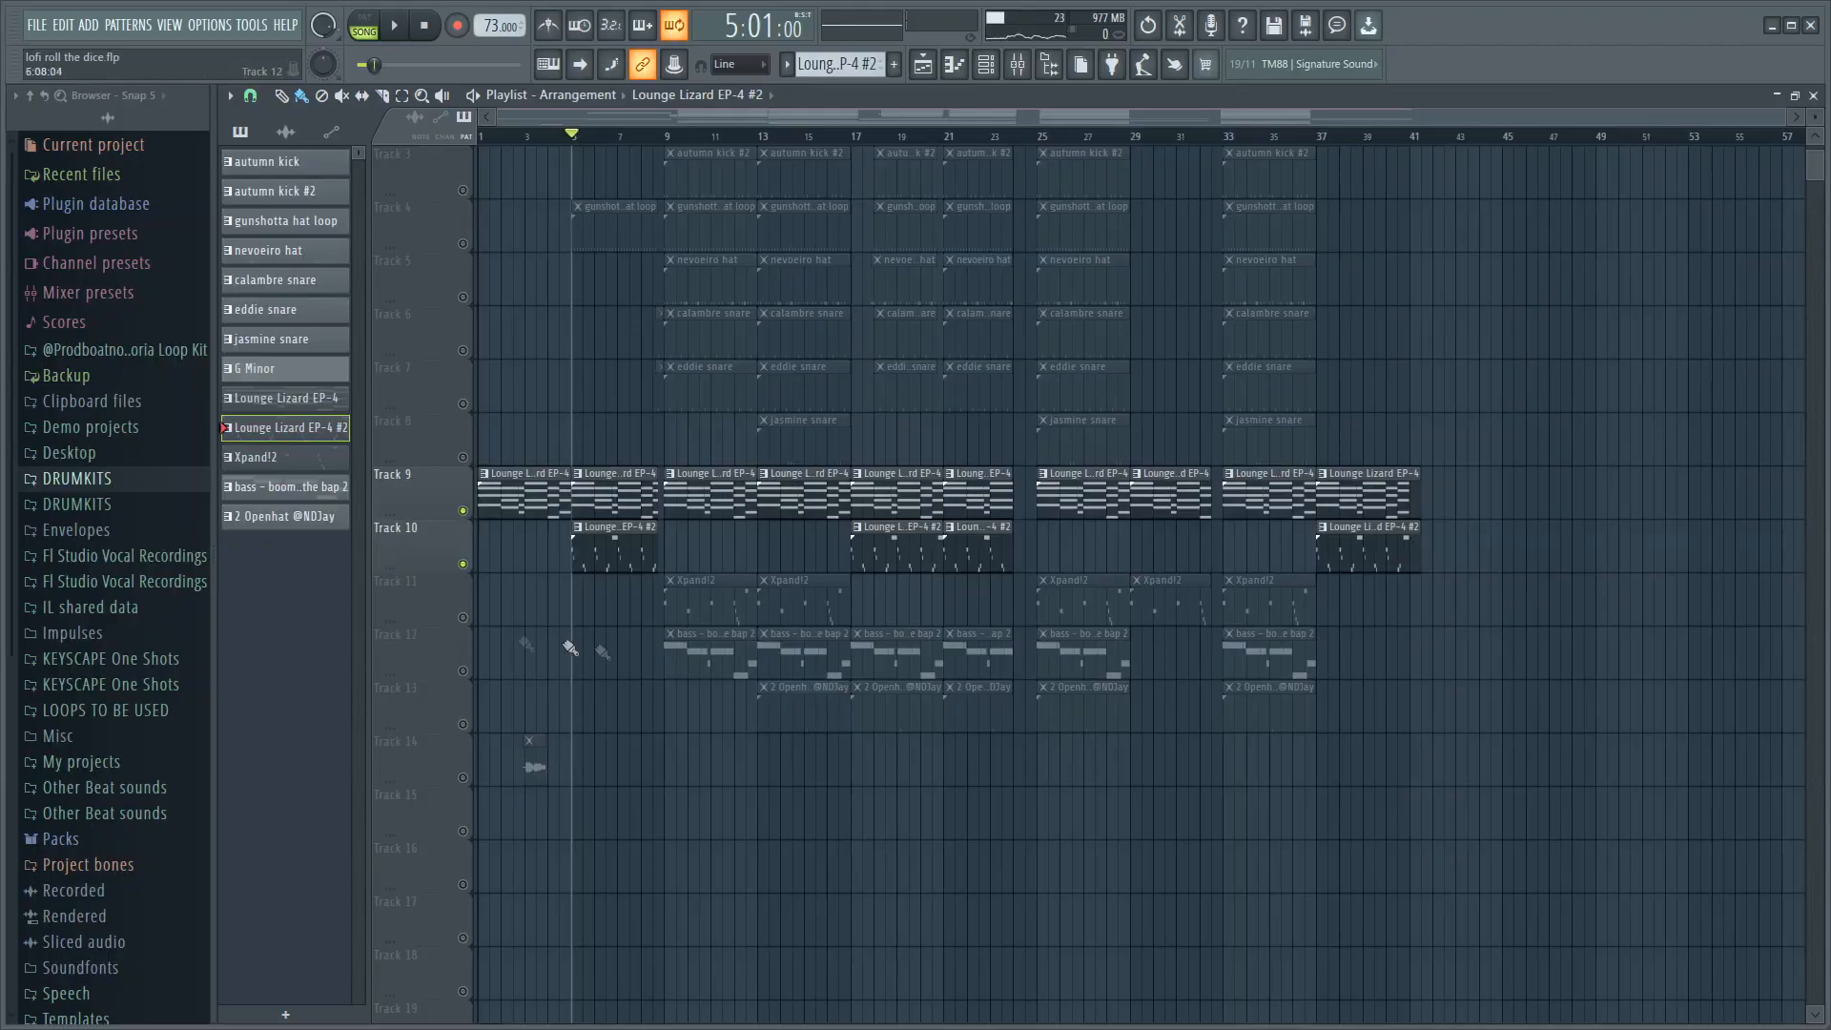
# Unmute Track 11 in the playlist and open the Xpand!2 pattern and its instrument
pyautogui.scroll(1, 570, 649)
pyautogui.scroll(3, 623, 745)
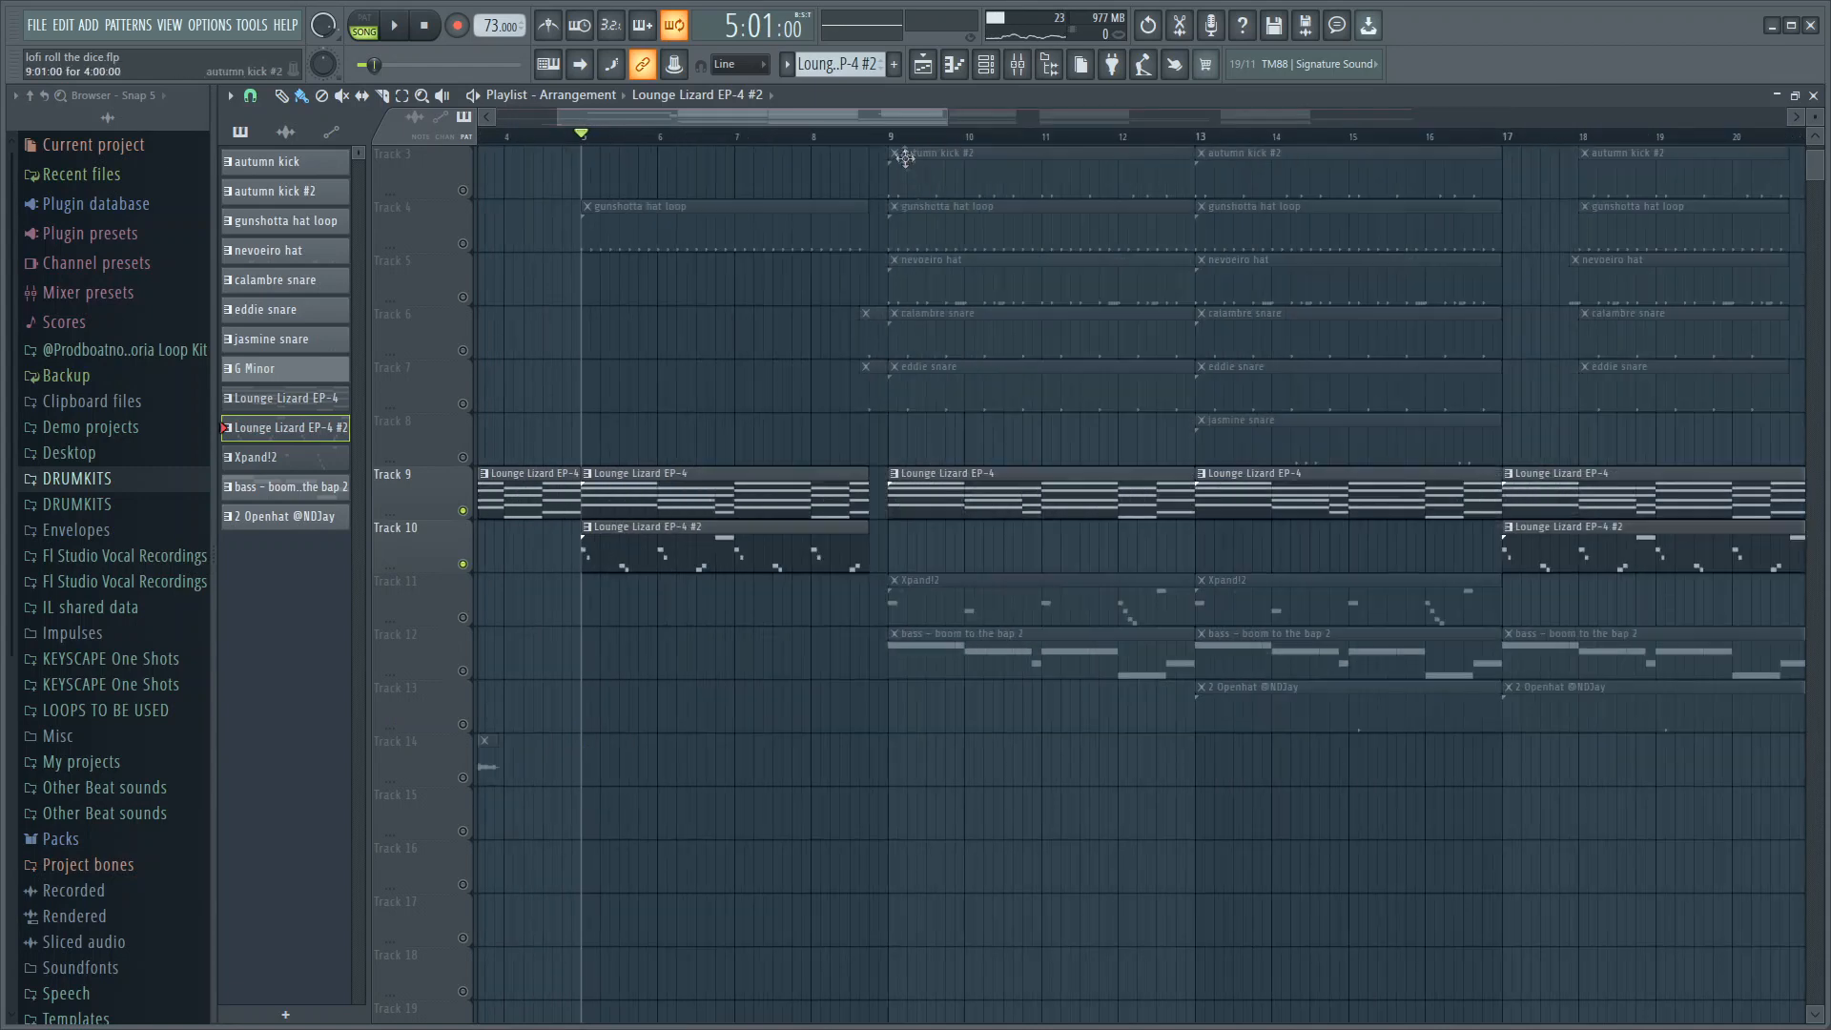
pyautogui.click(463, 619)
pyautogui.doubleClick(1024, 623)
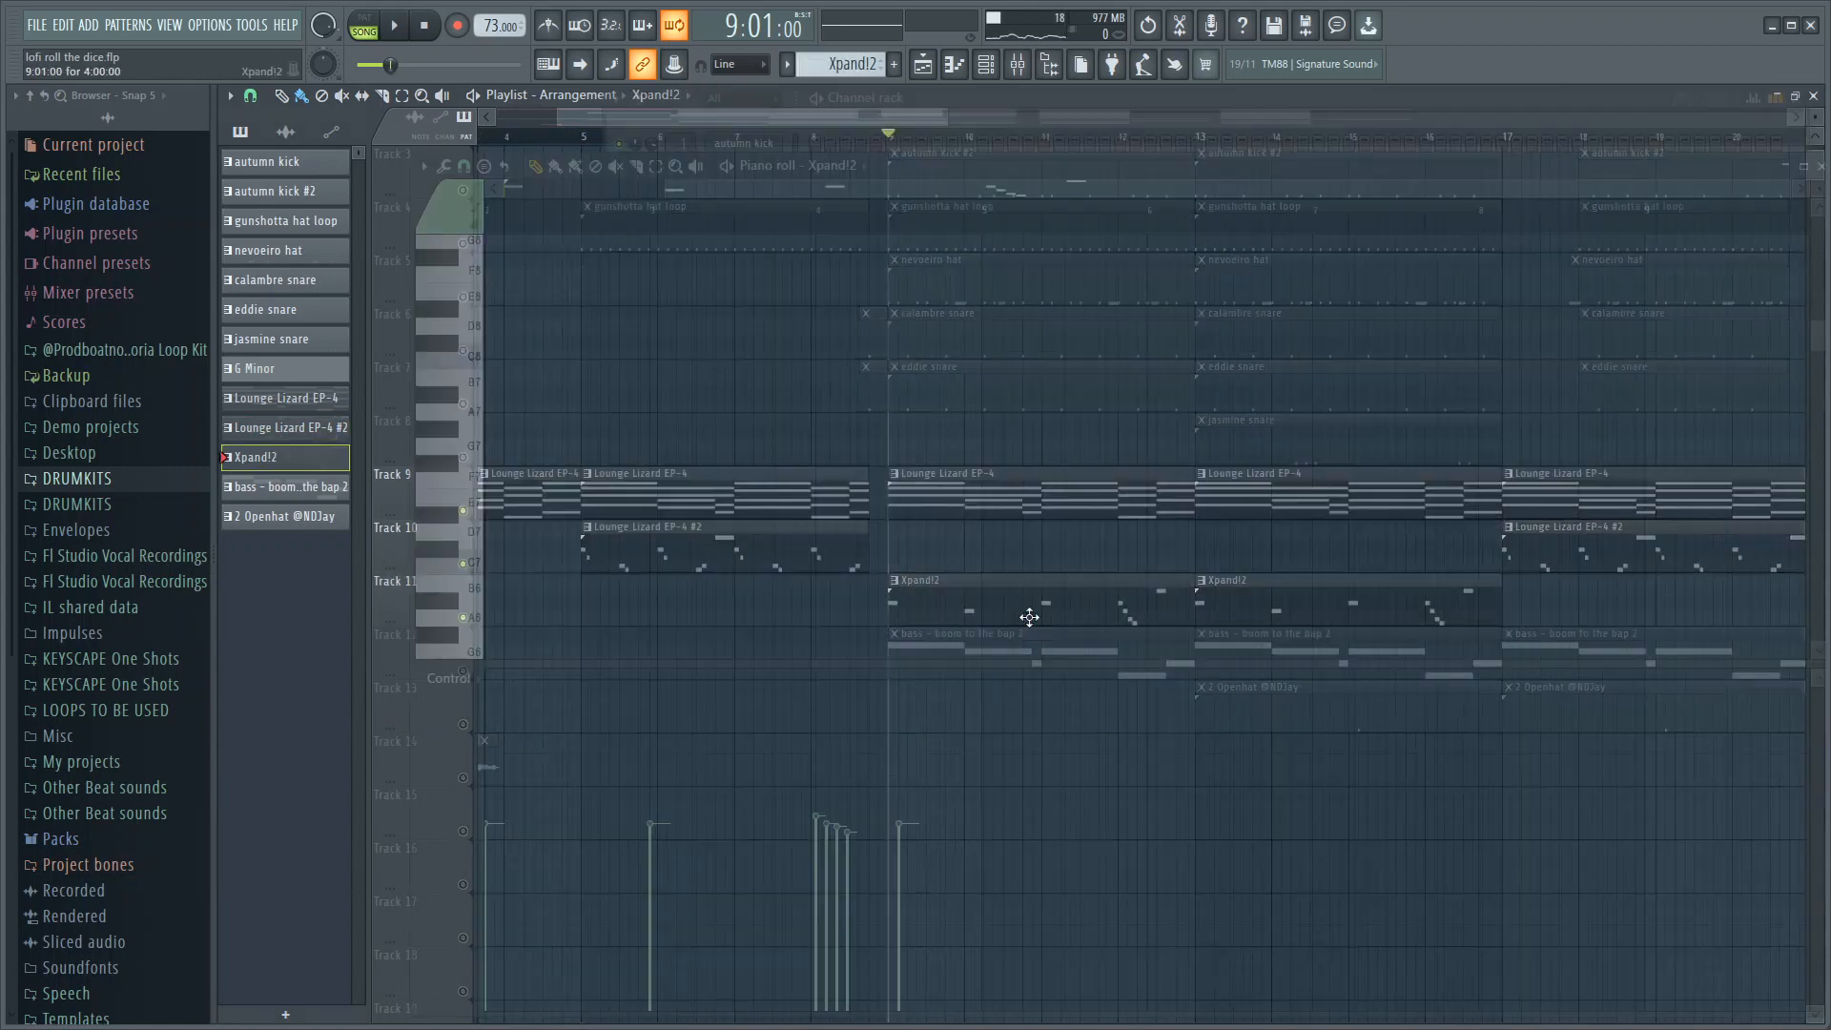
pyautogui.click(986, 64)
pyautogui.click(743, 486)
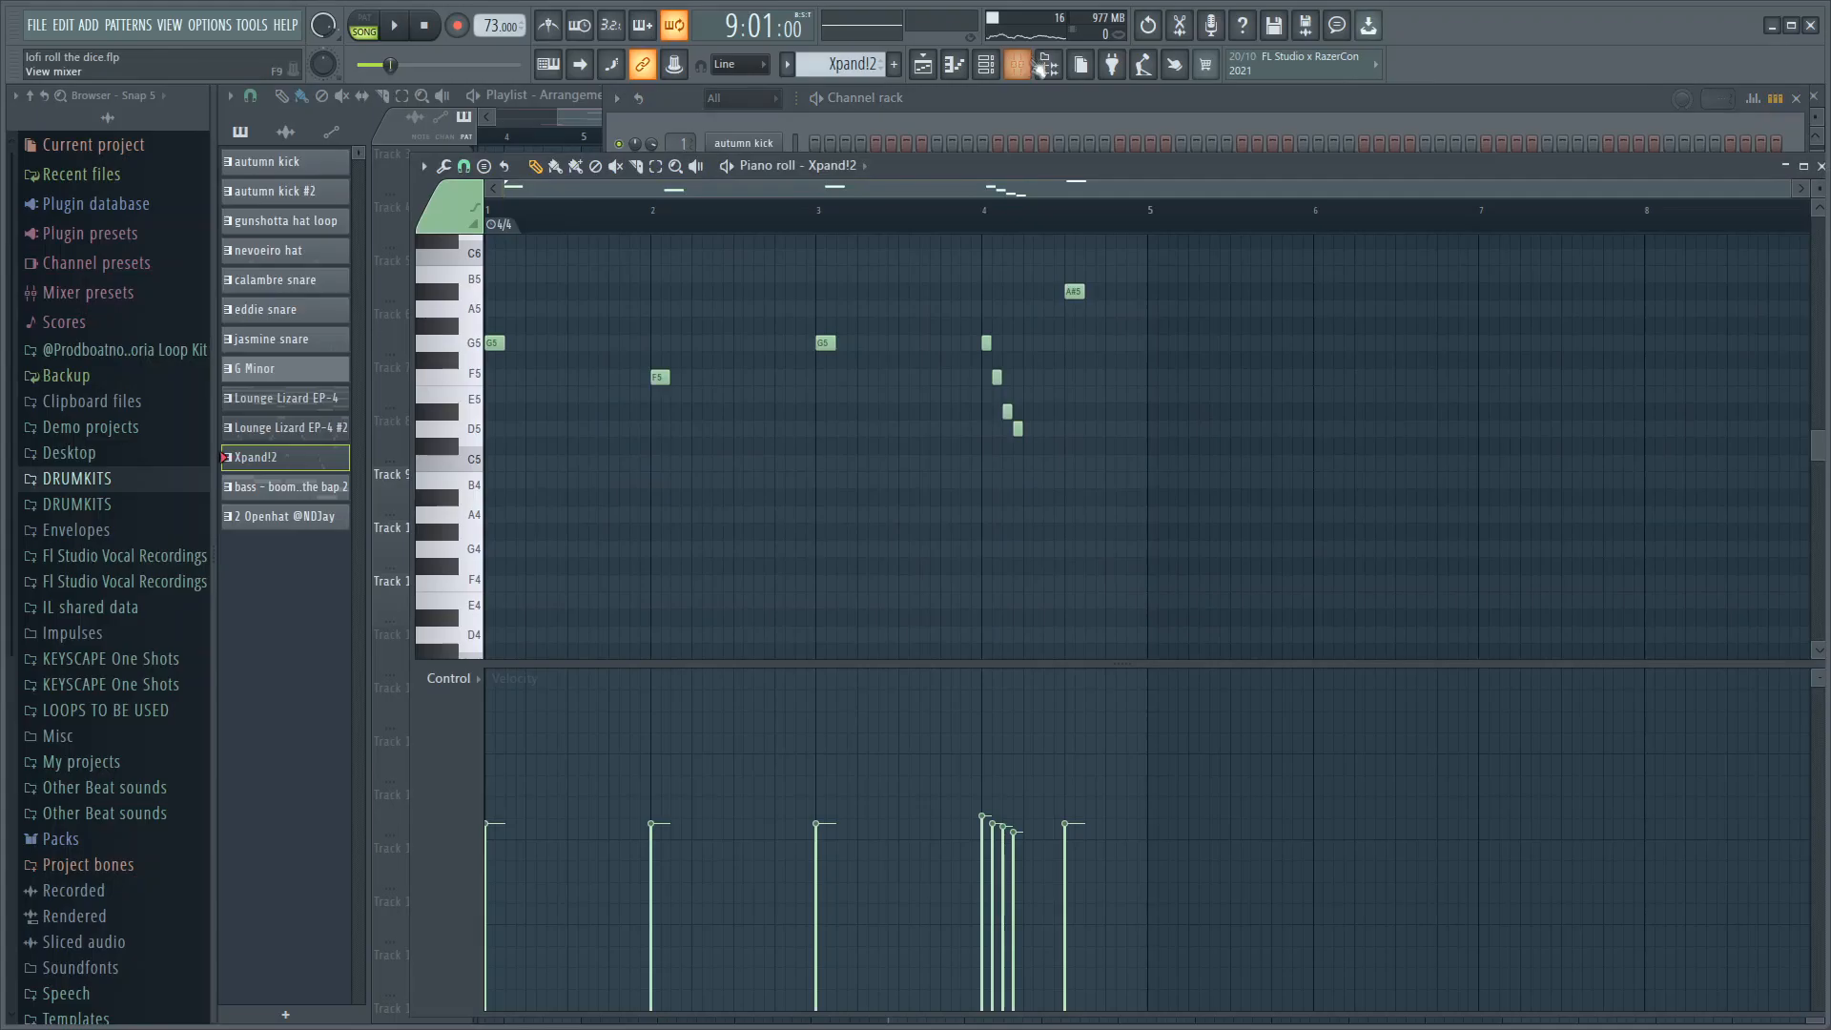
# Inspect the Fruity parametric EQ 2 and Fruity Reeverb 2 on mixer insert 7, and play the Xpand!2 notes from the piano roll
pyautogui.click(1022, 66)
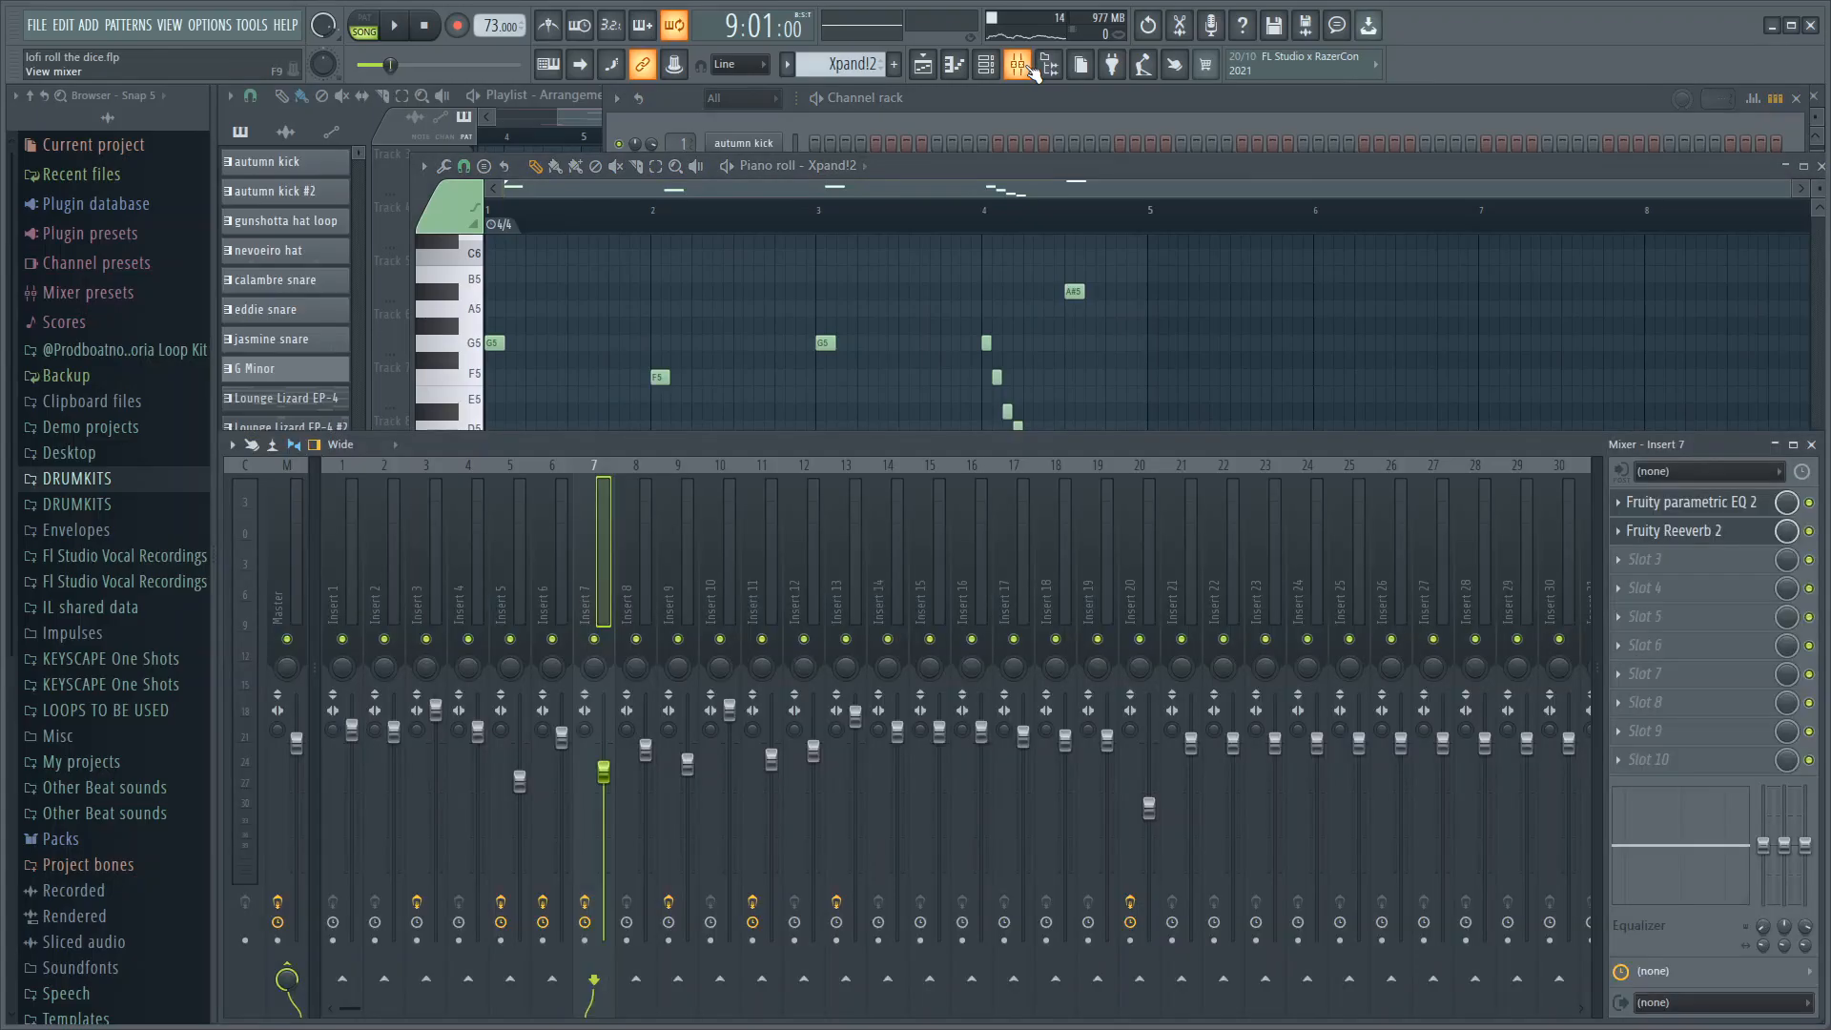
pyautogui.click(1693, 507)
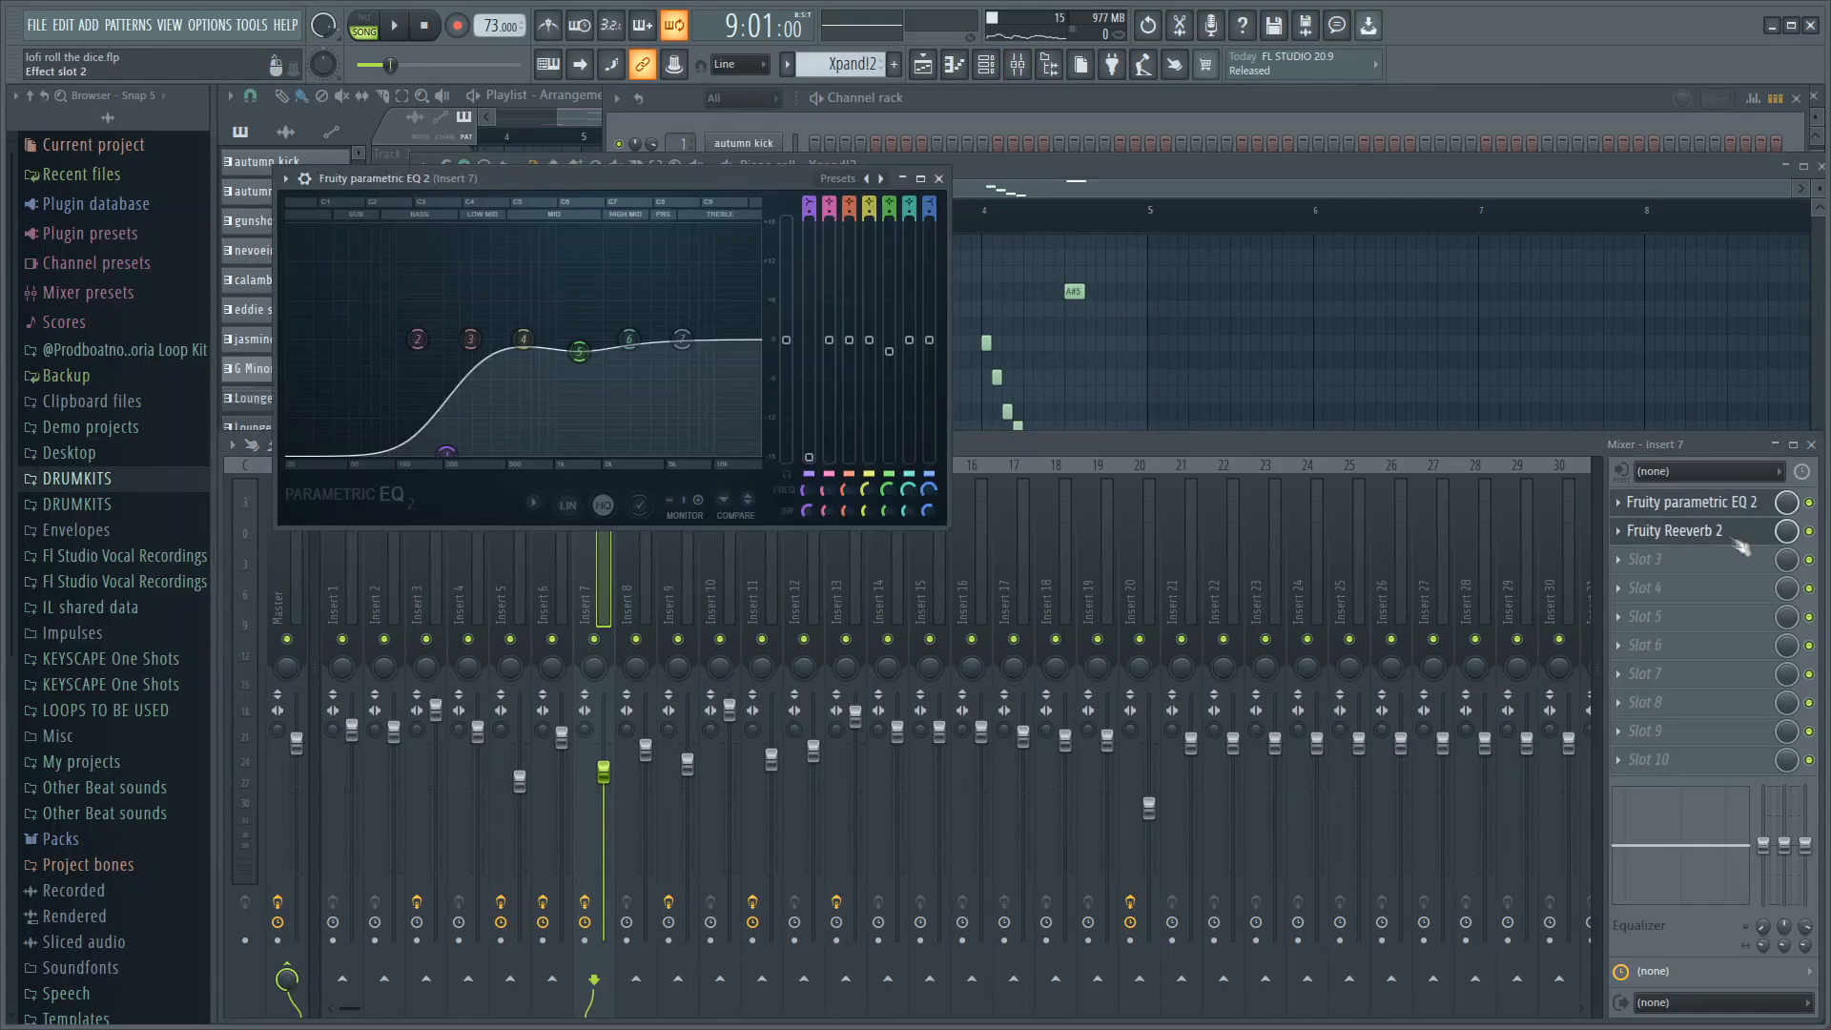
pyautogui.click(1737, 538)
pyautogui.click(955, 66)
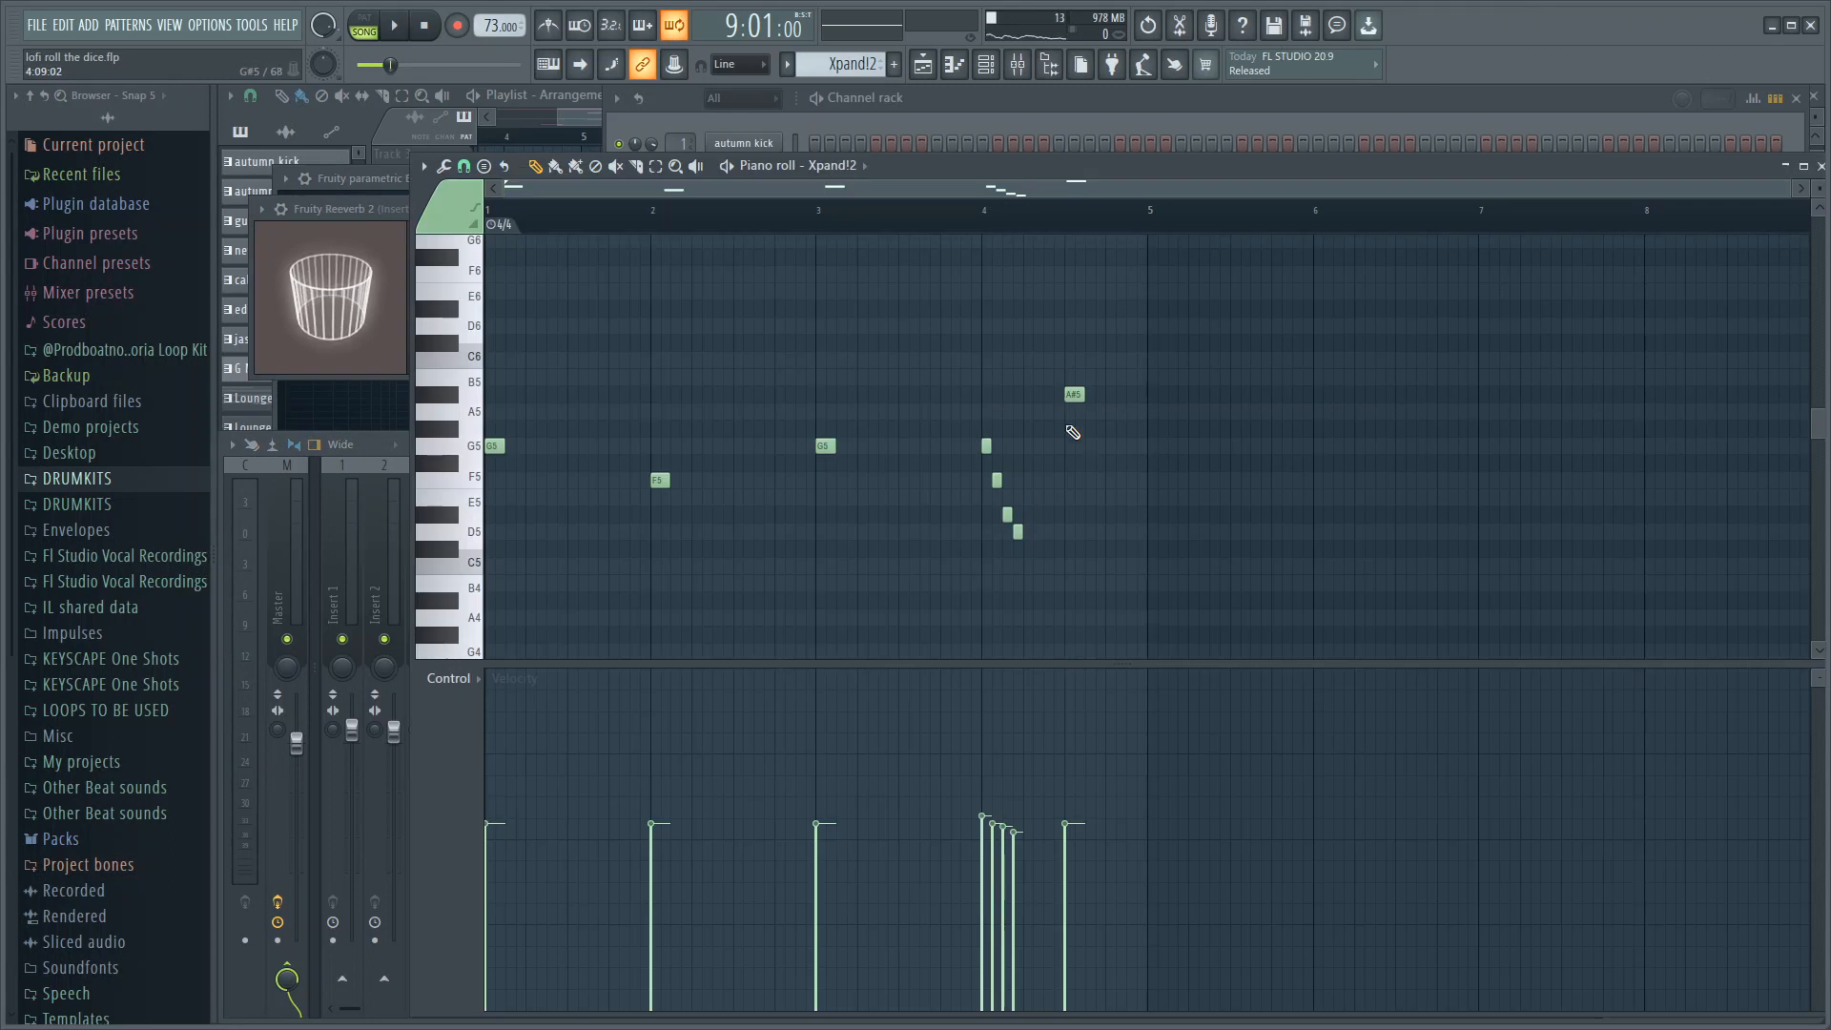
pyautogui.press('space')
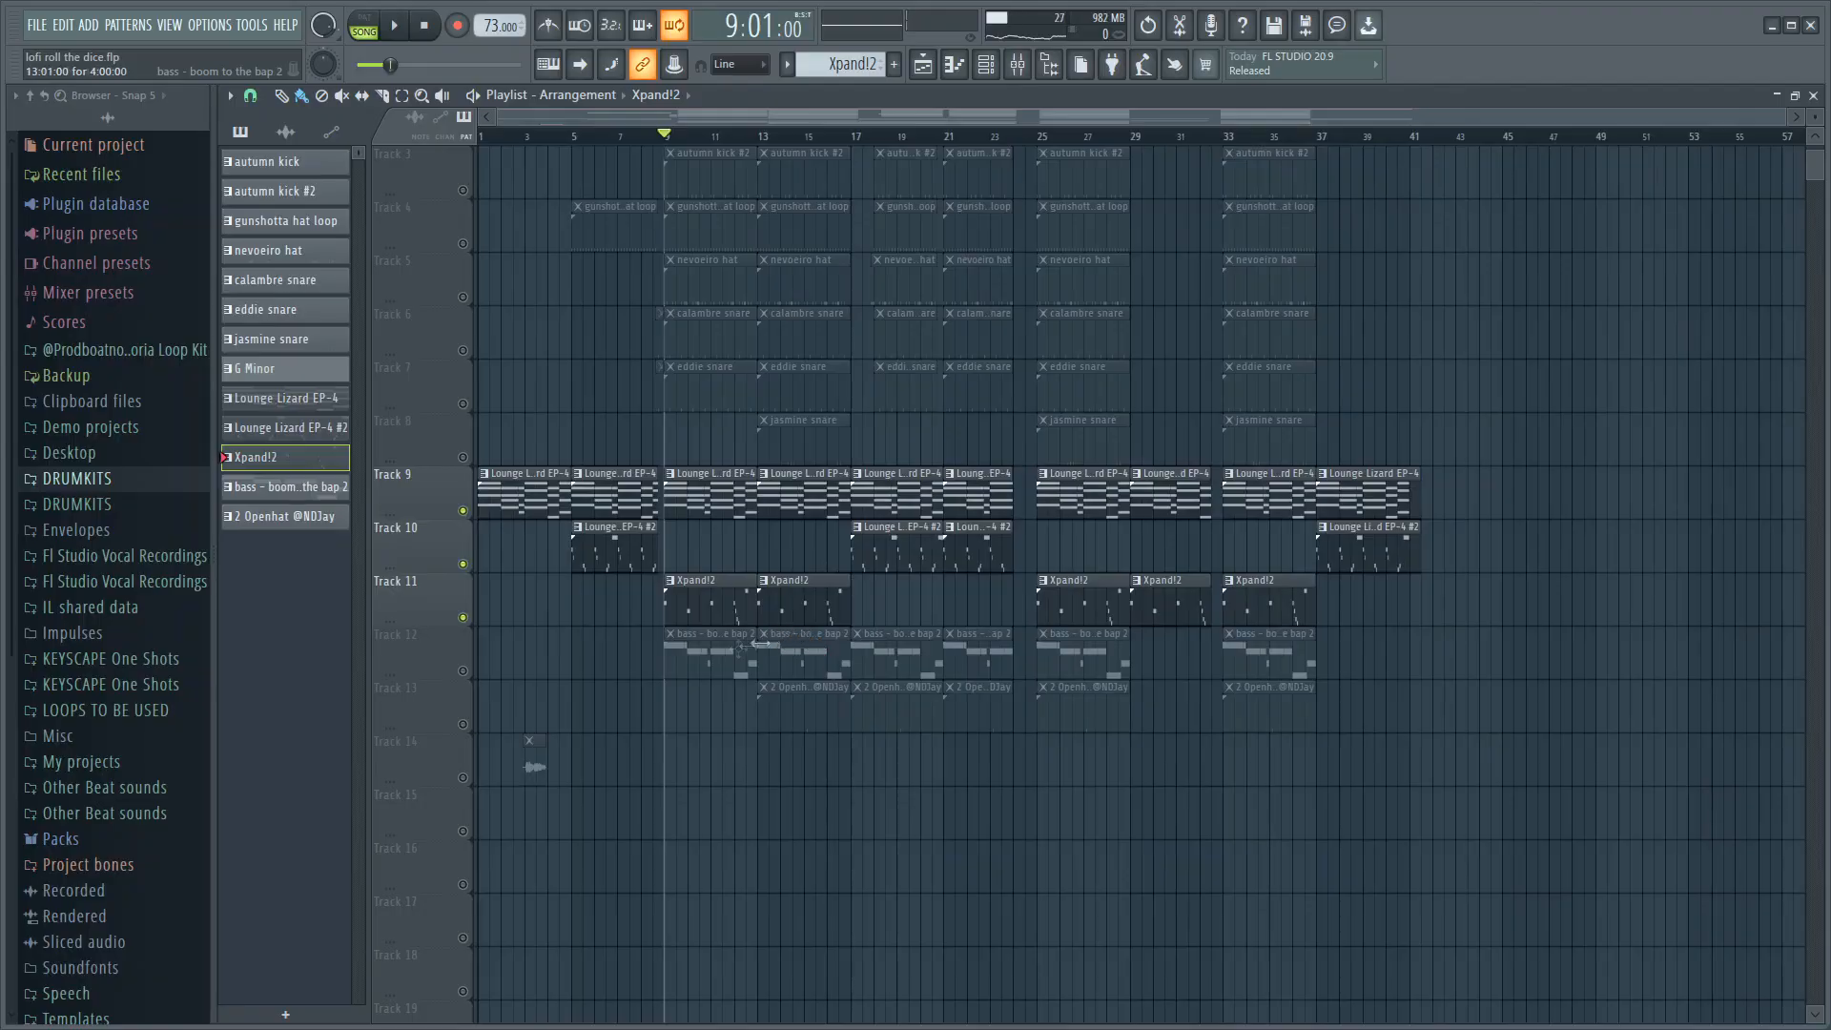
# Unmute Track 4 in the playlist and play the gunshotta hat loop pattern with its notes open in the piano roll
pyautogui.scroll(2, 724, 656)
pyautogui.scroll(-1, 702, 663)
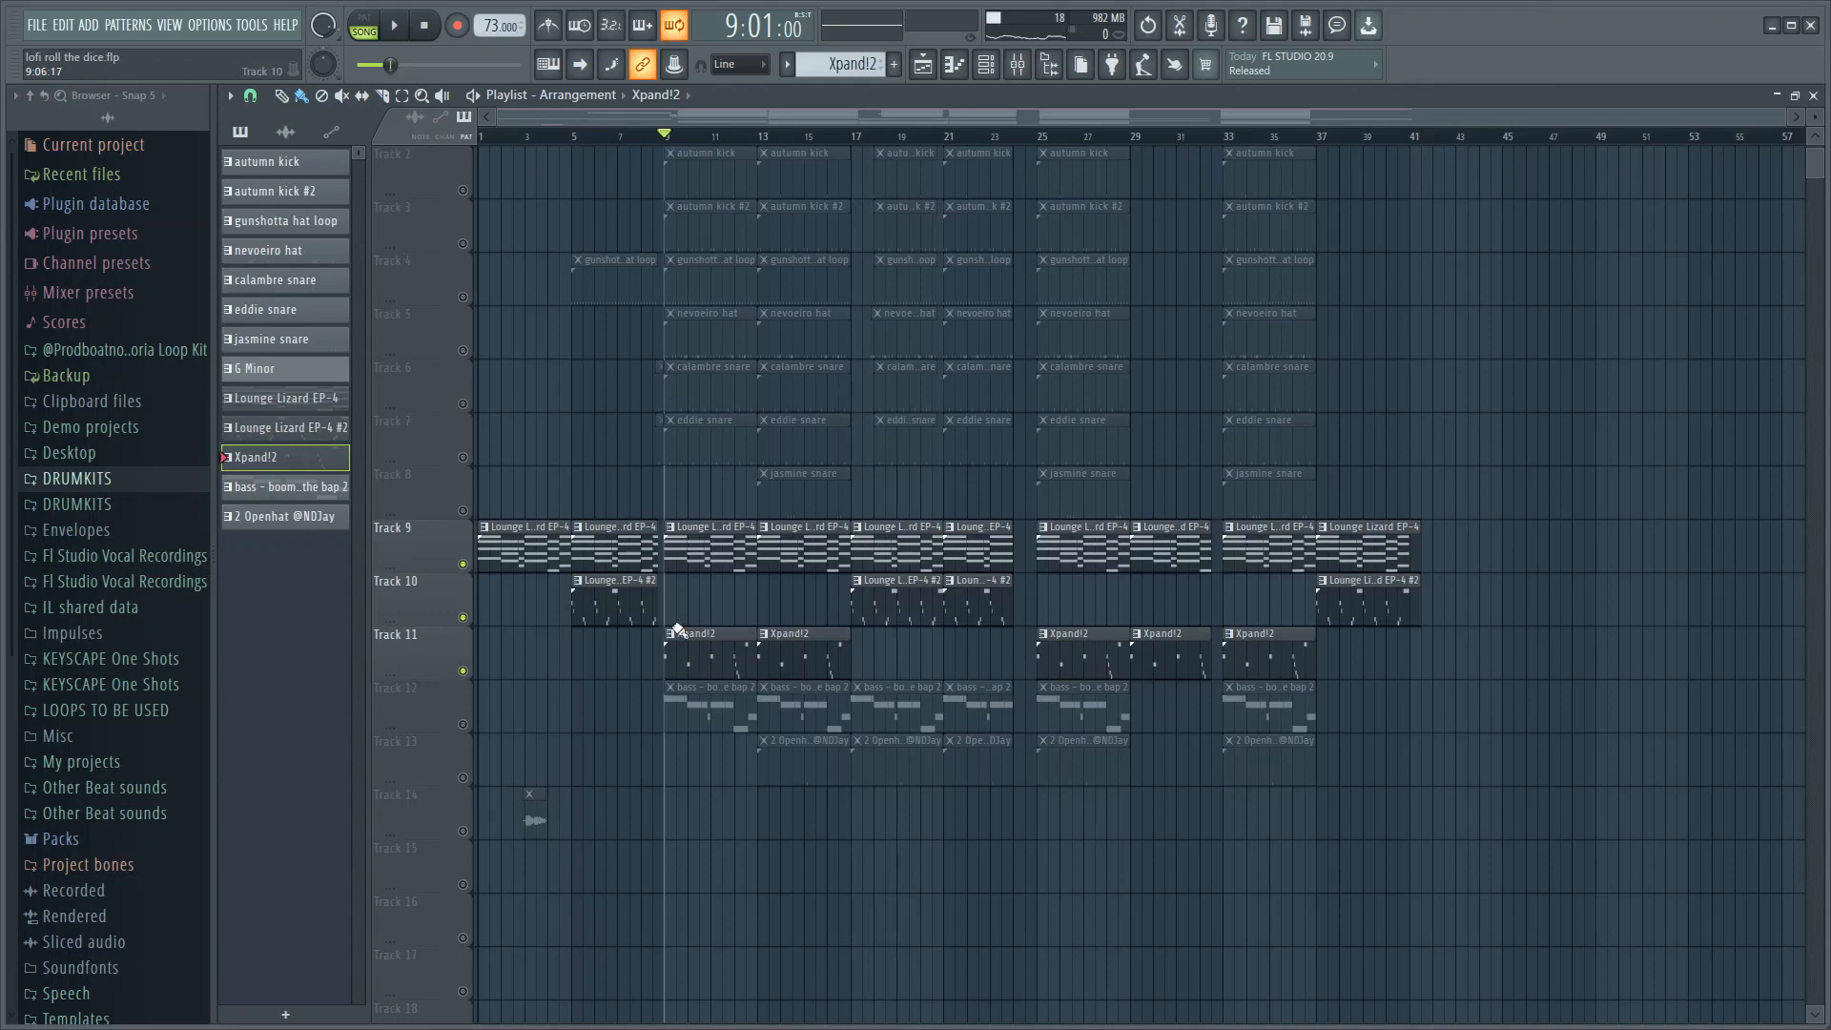
pyautogui.scroll(4, 602, 530)
pyautogui.click(463, 297)
pyautogui.doubleClick(974, 303)
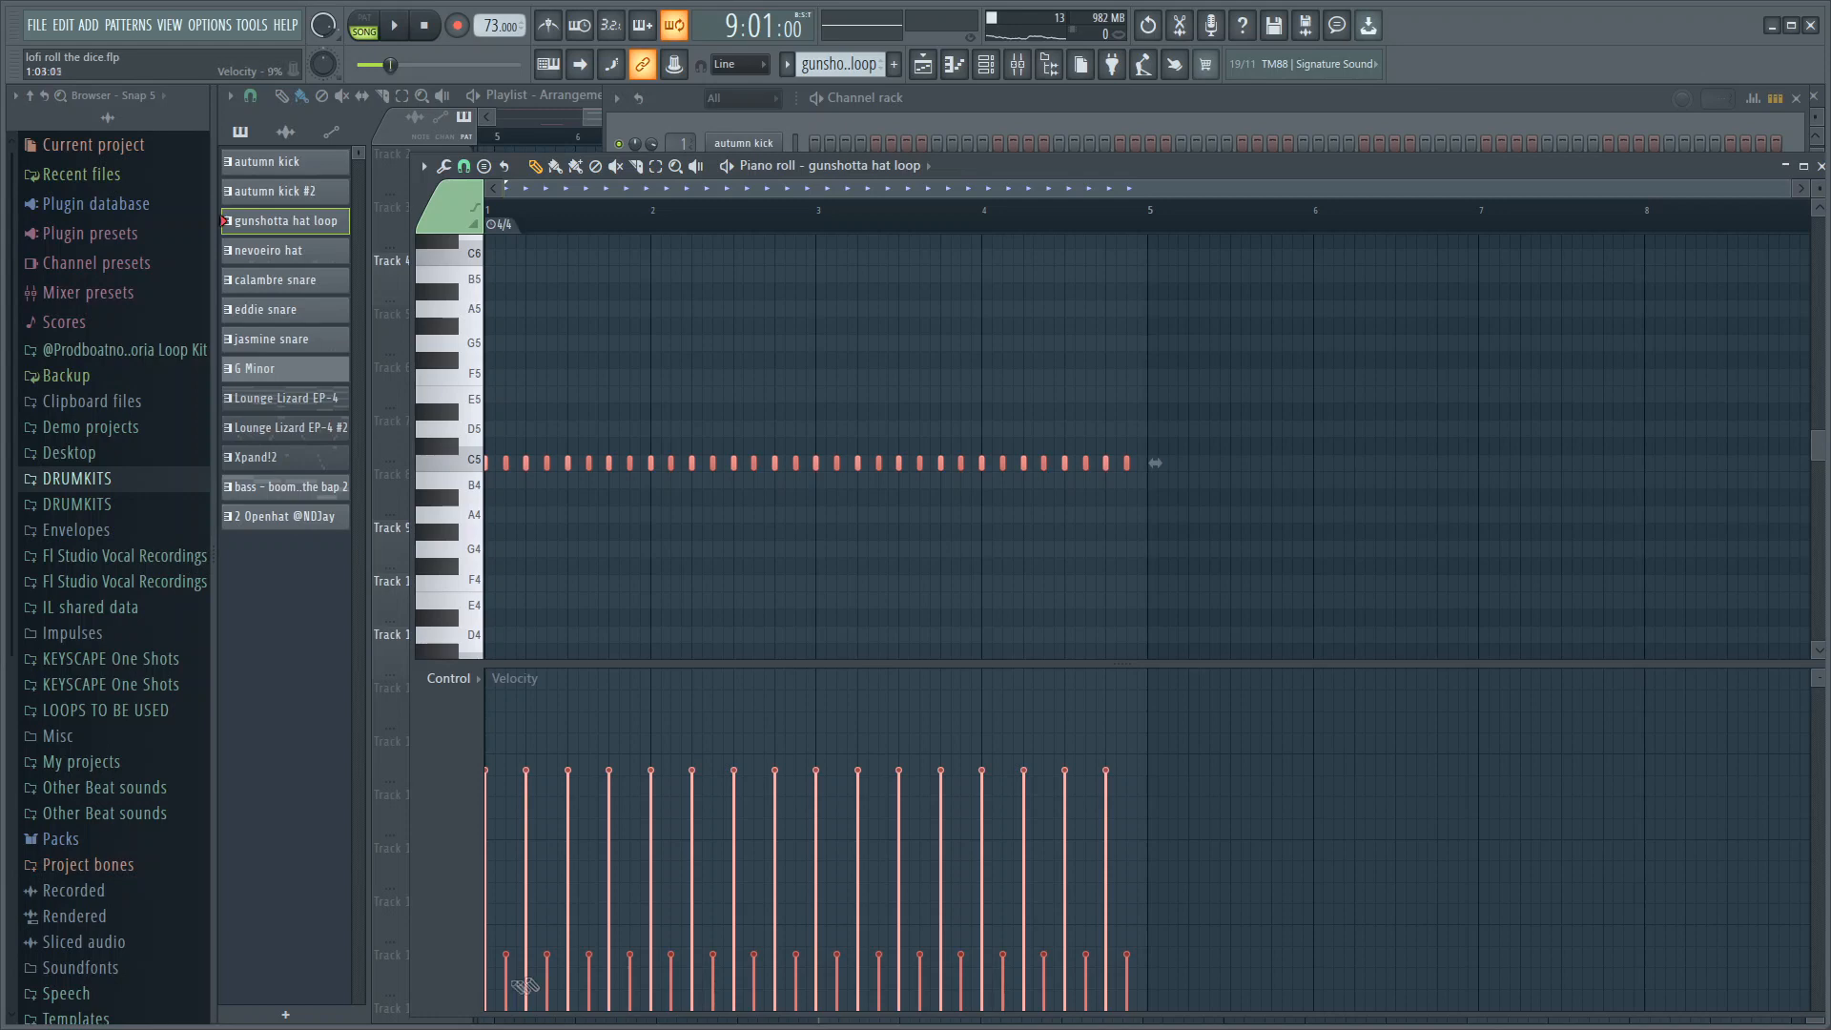
pyautogui.press('space')
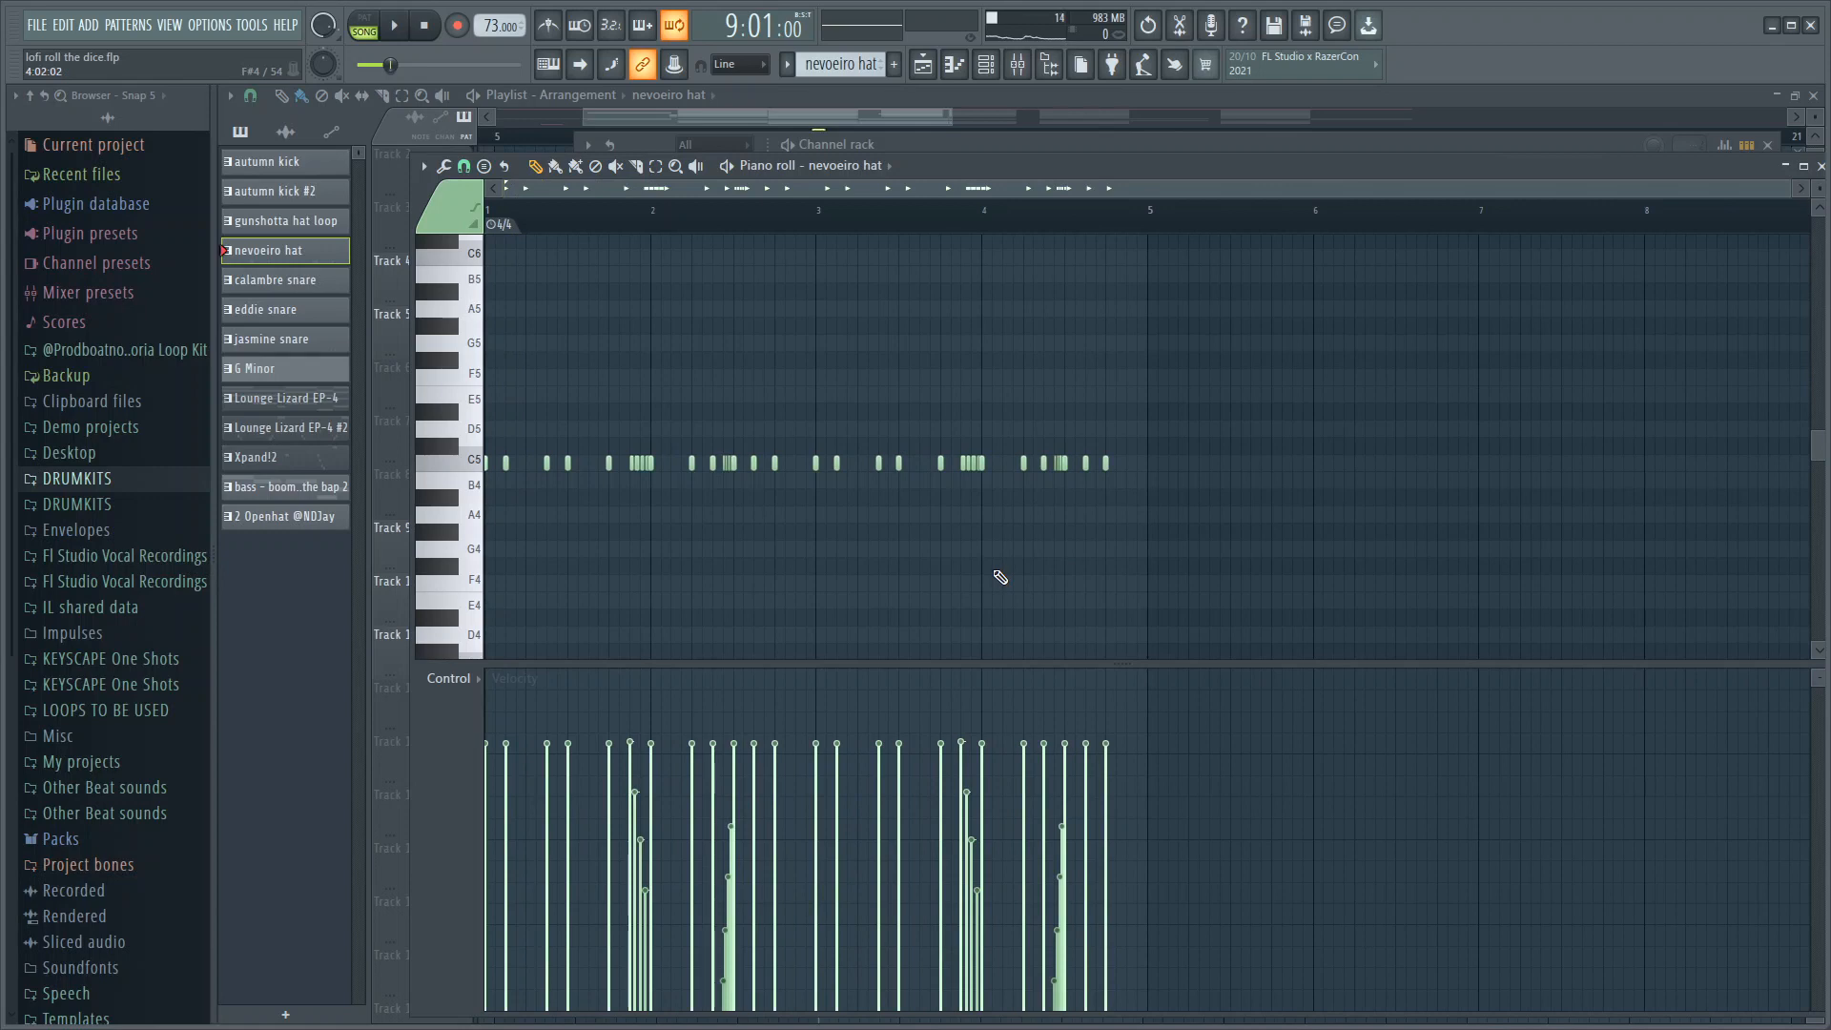
# Play back the nevoeiro hat pattern while viewing its notes and velocities in the piano roll
pyautogui.scroll(2, 443, 583)
pyautogui.scroll(-1, 442, 583)
pyautogui.press('space')
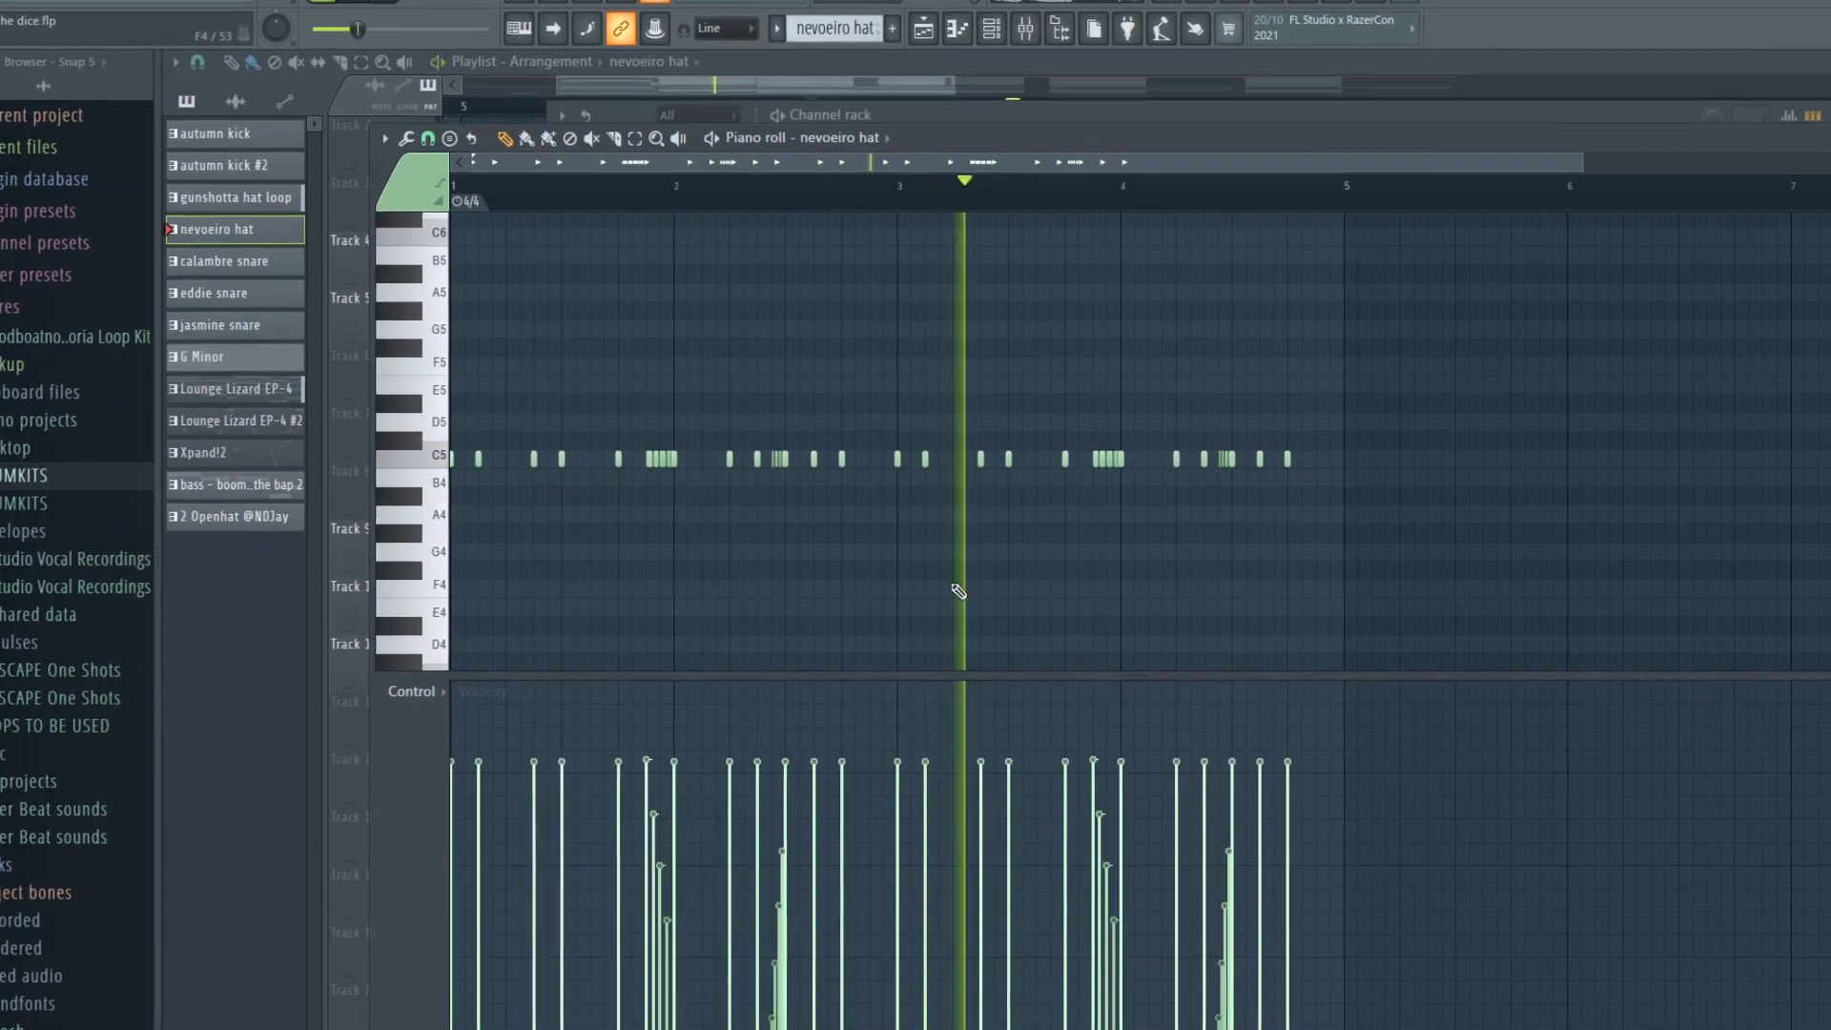
pyautogui.scroll(-2, 959, 589)
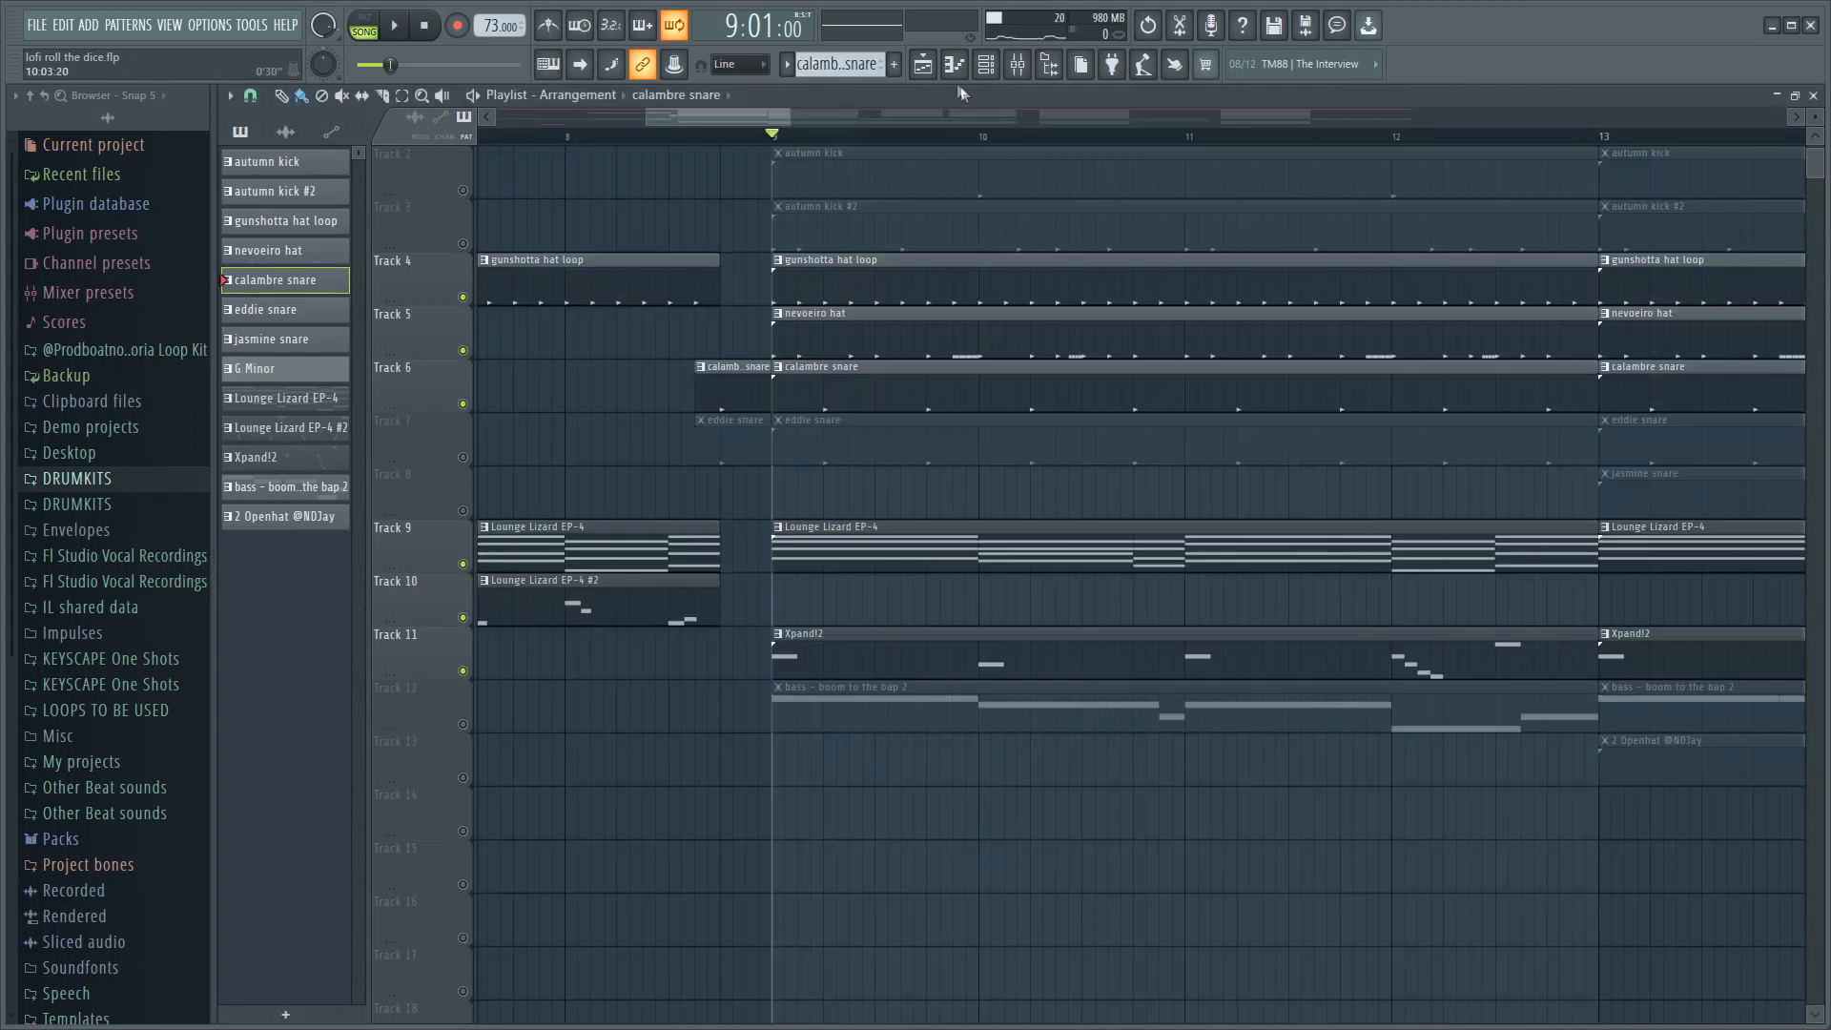
# Inspect the calambre snare and eddie snare samples from the channel rack and play back the snares
pyautogui.click(990, 66)
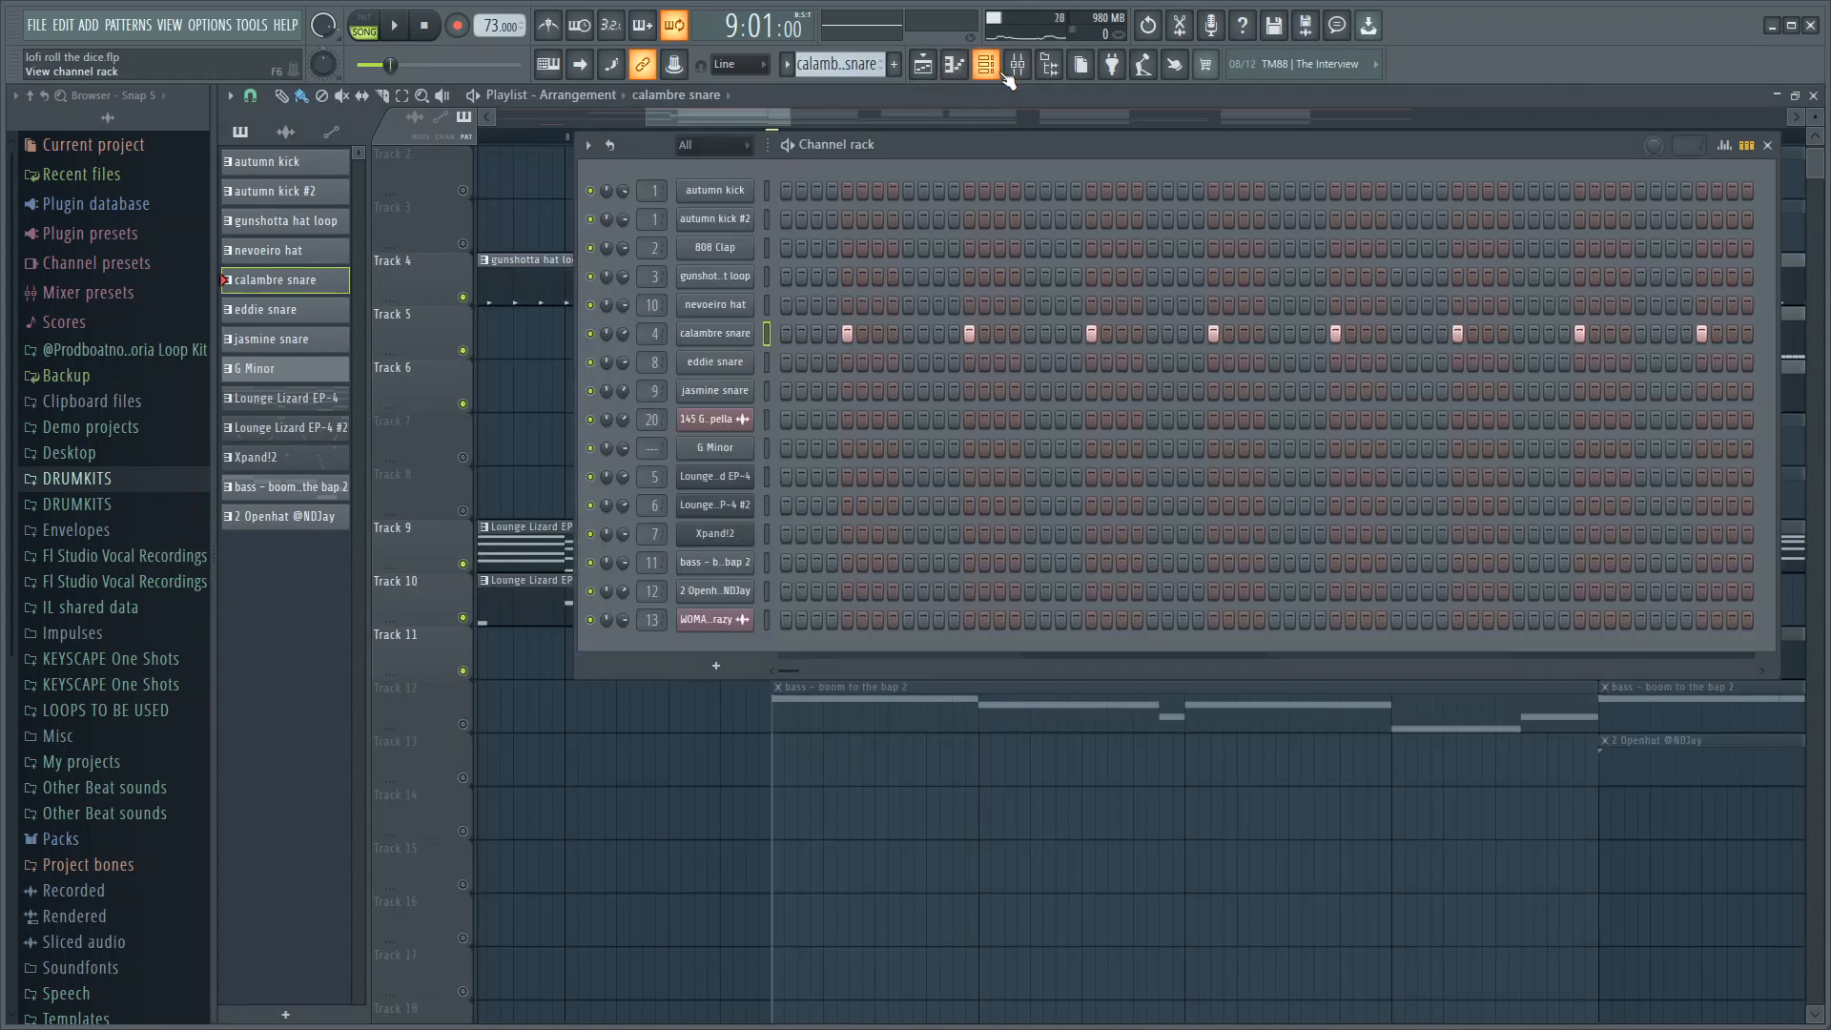
pyautogui.click(732, 335)
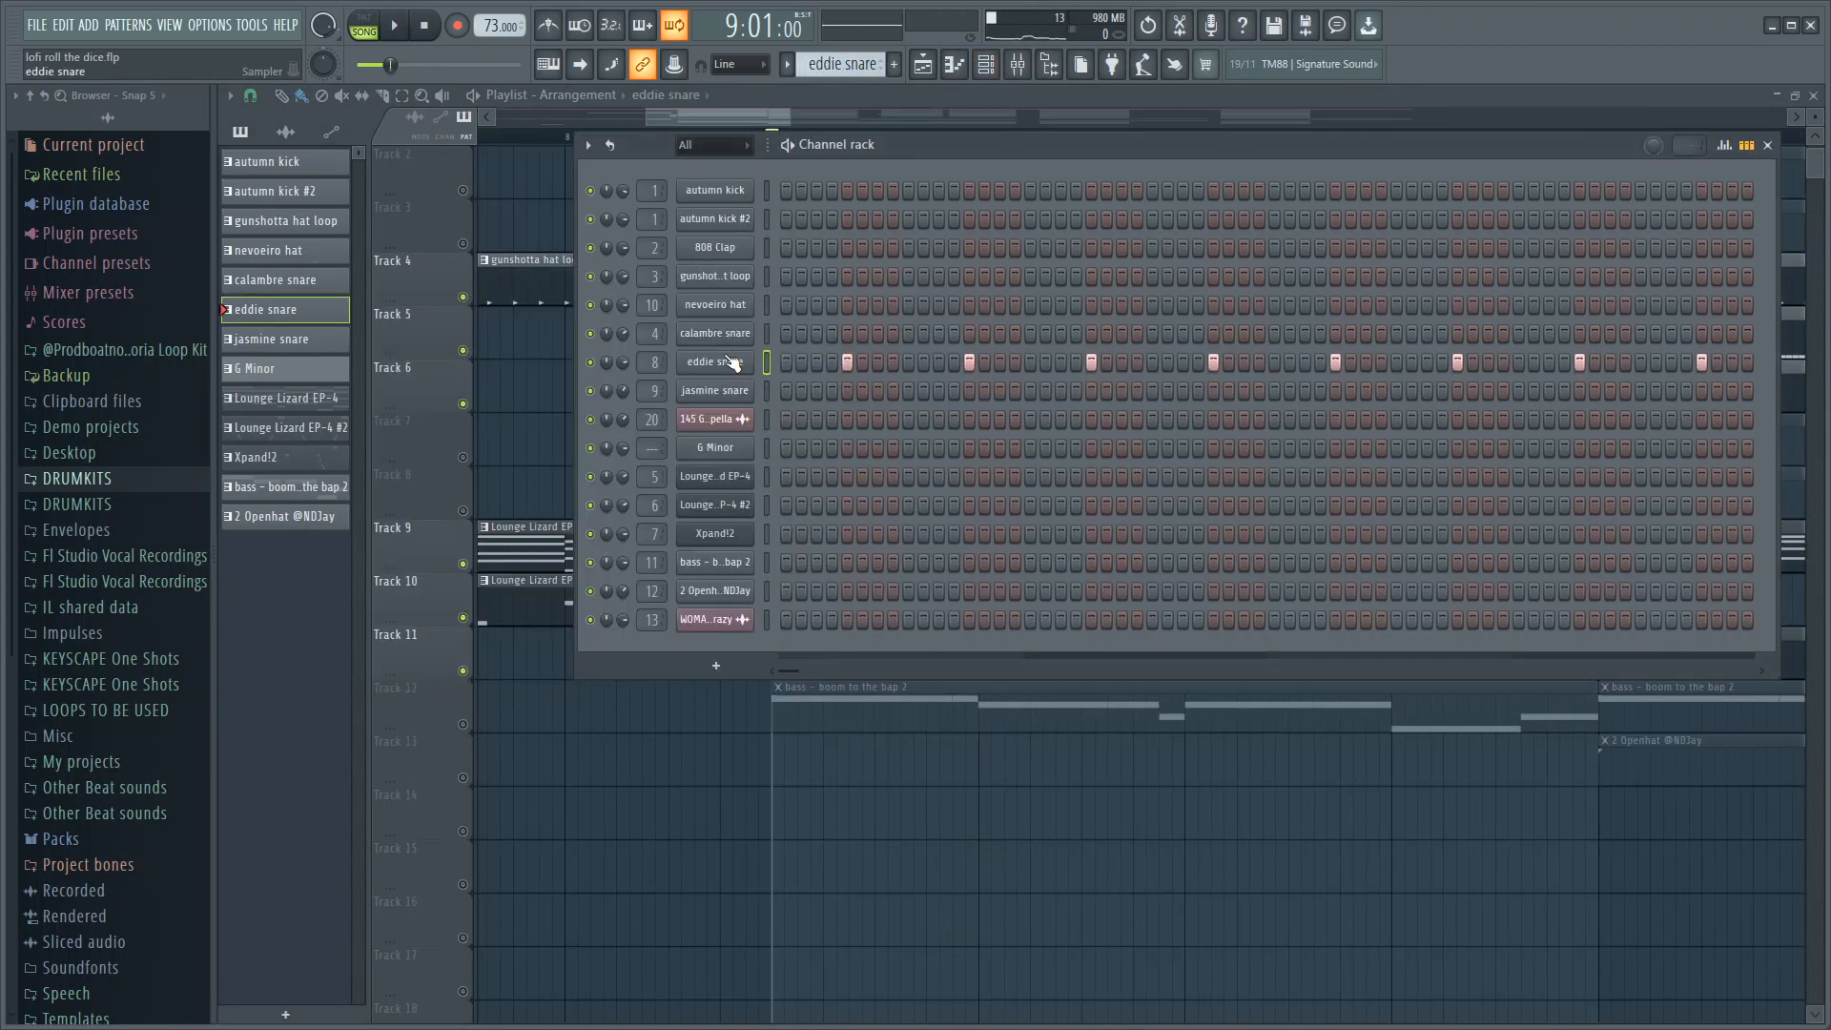
pyautogui.click(732, 363)
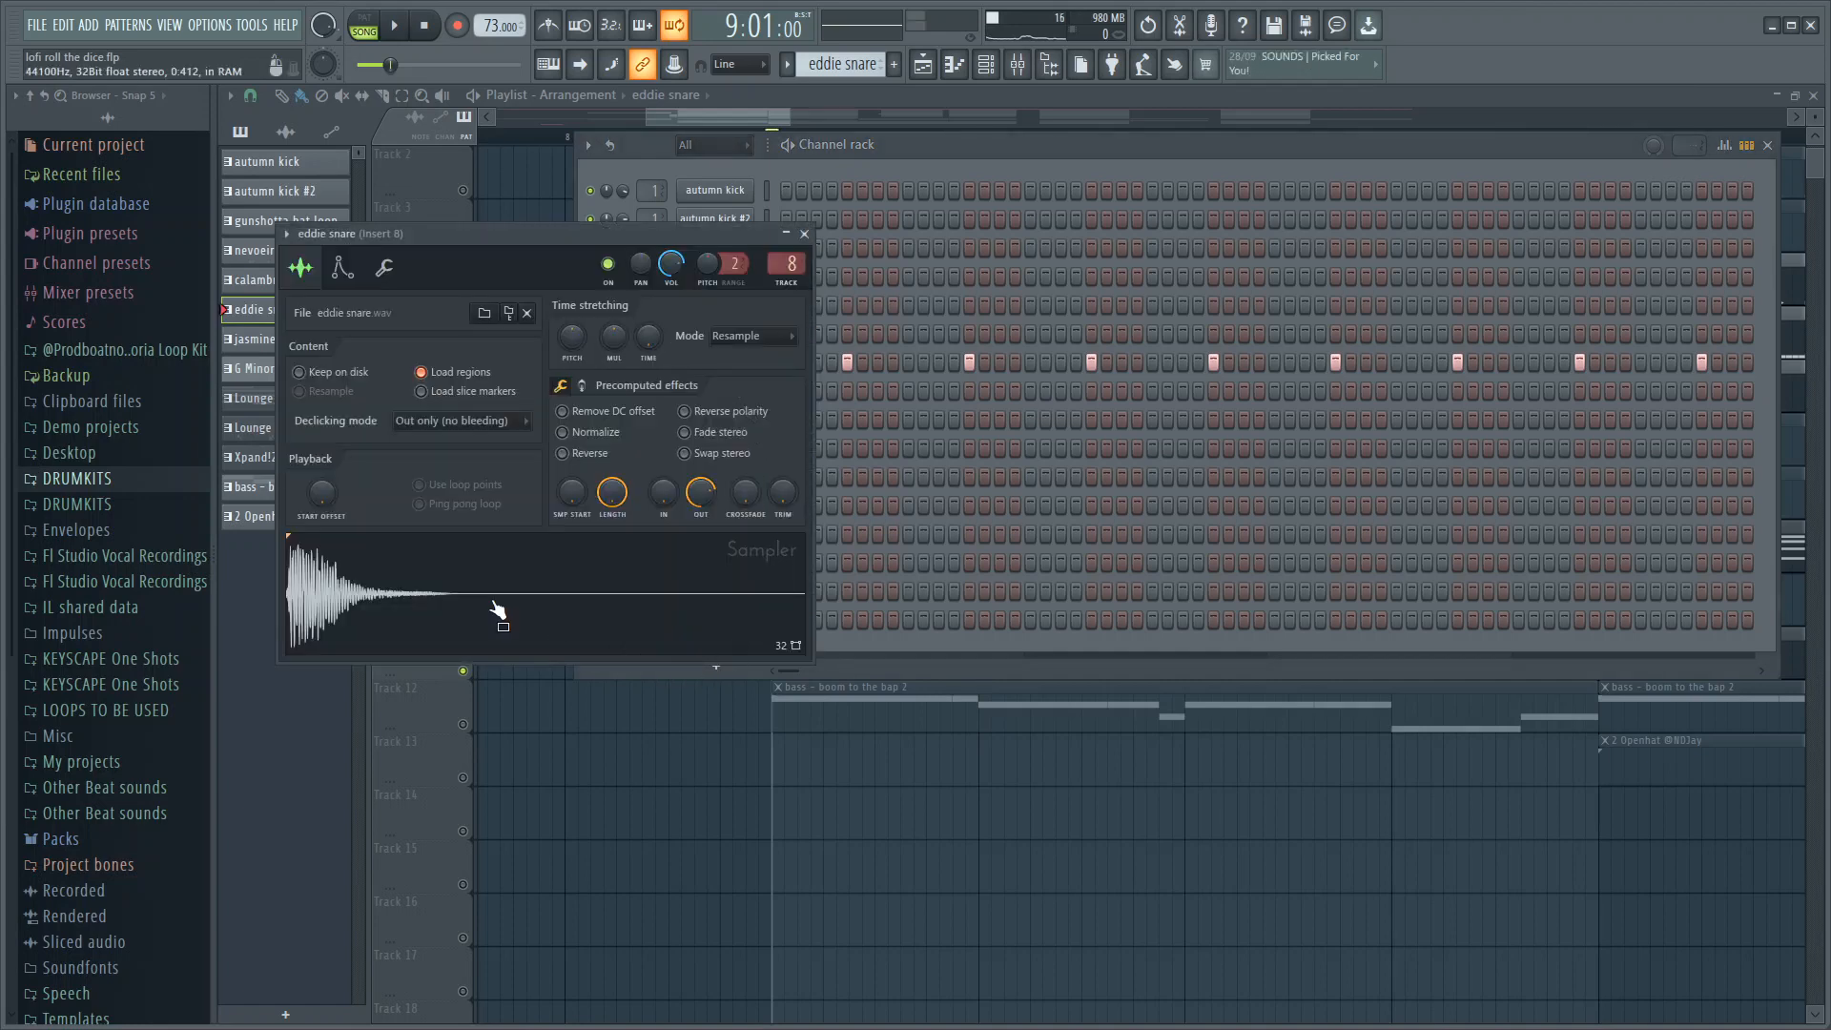
pyautogui.press('space')
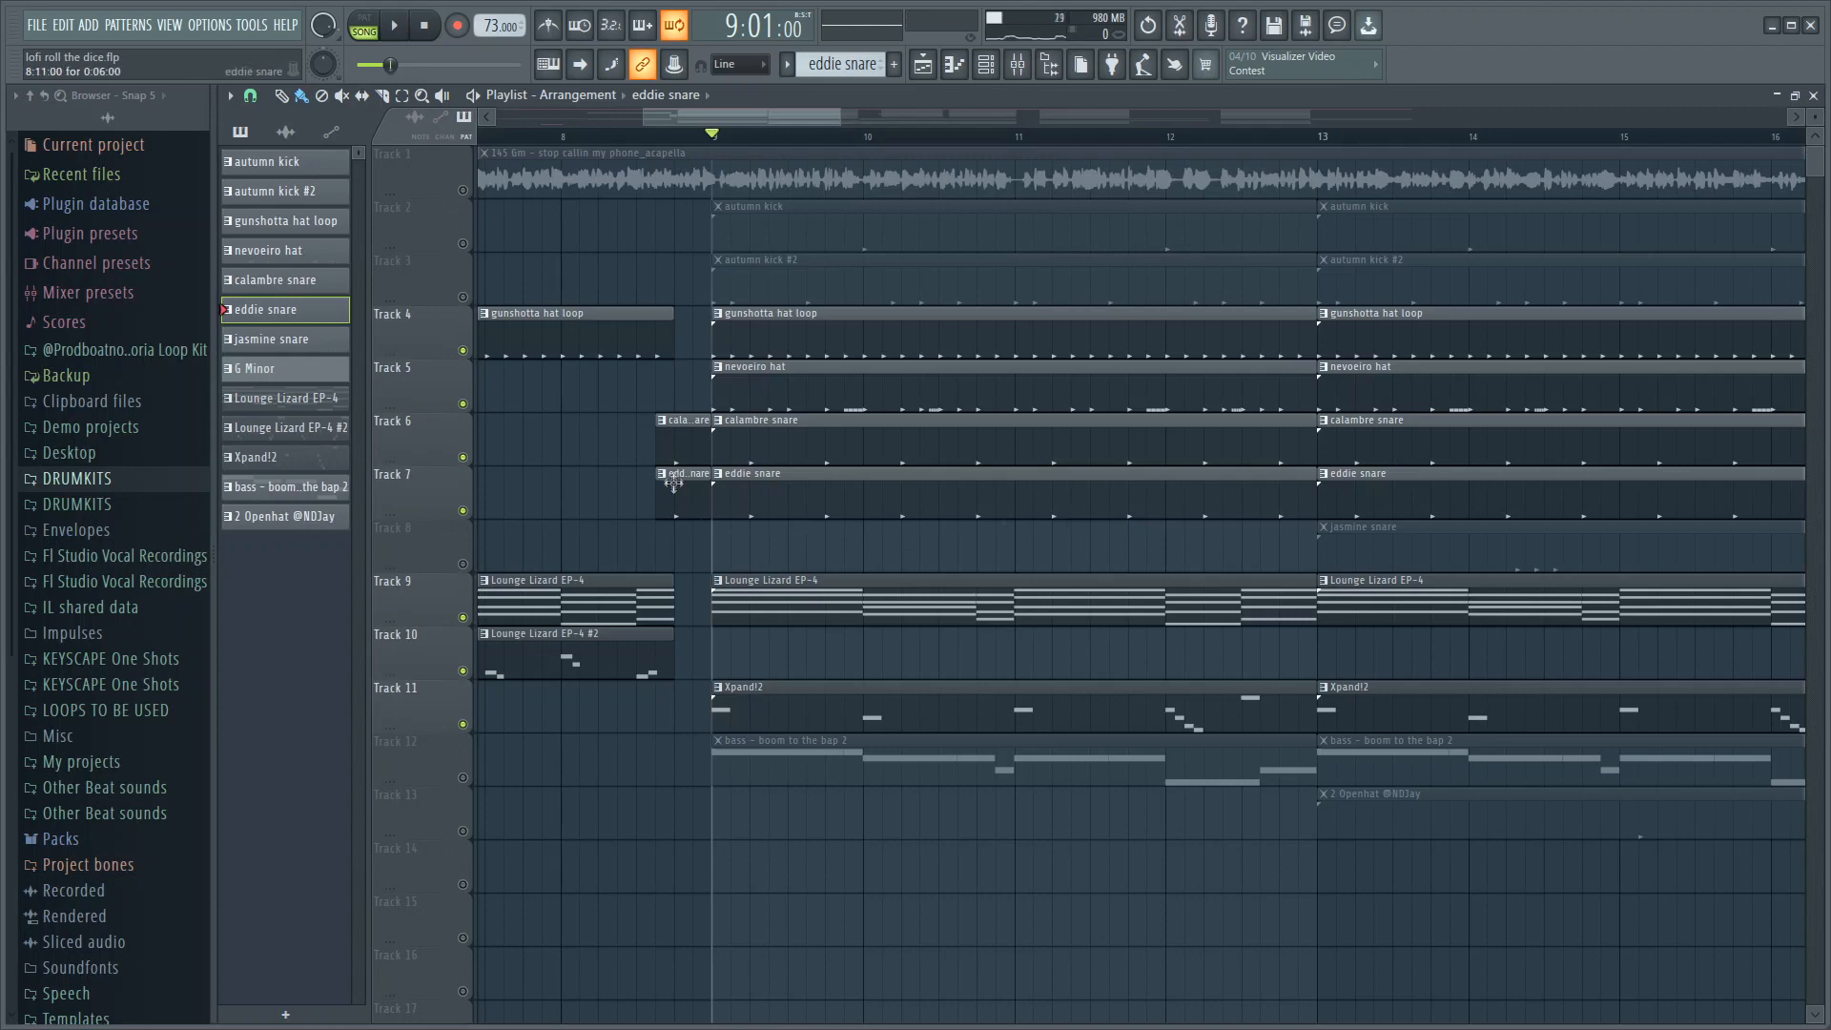
# Unmute Track 3 in the playlist and view the autumn kick and autumn kick #2 sampler channels
pyautogui.scroll(3, 790, 343)
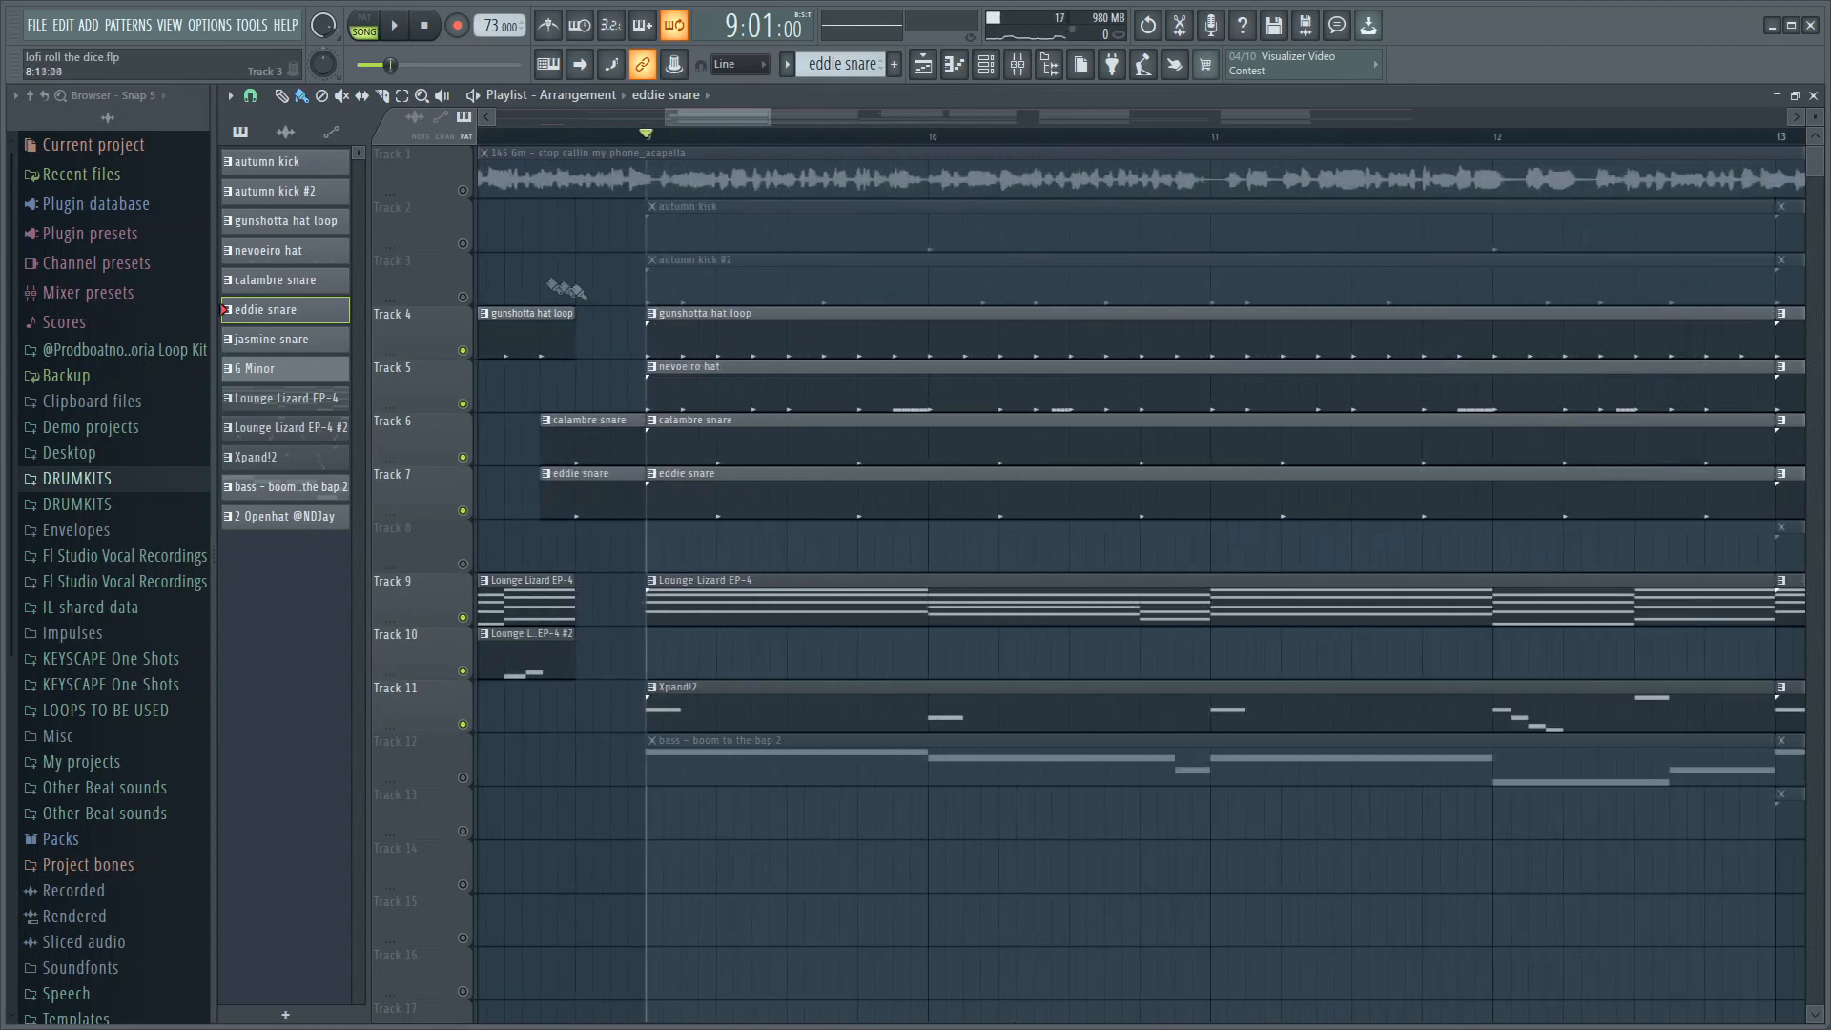
pyautogui.click(463, 297)
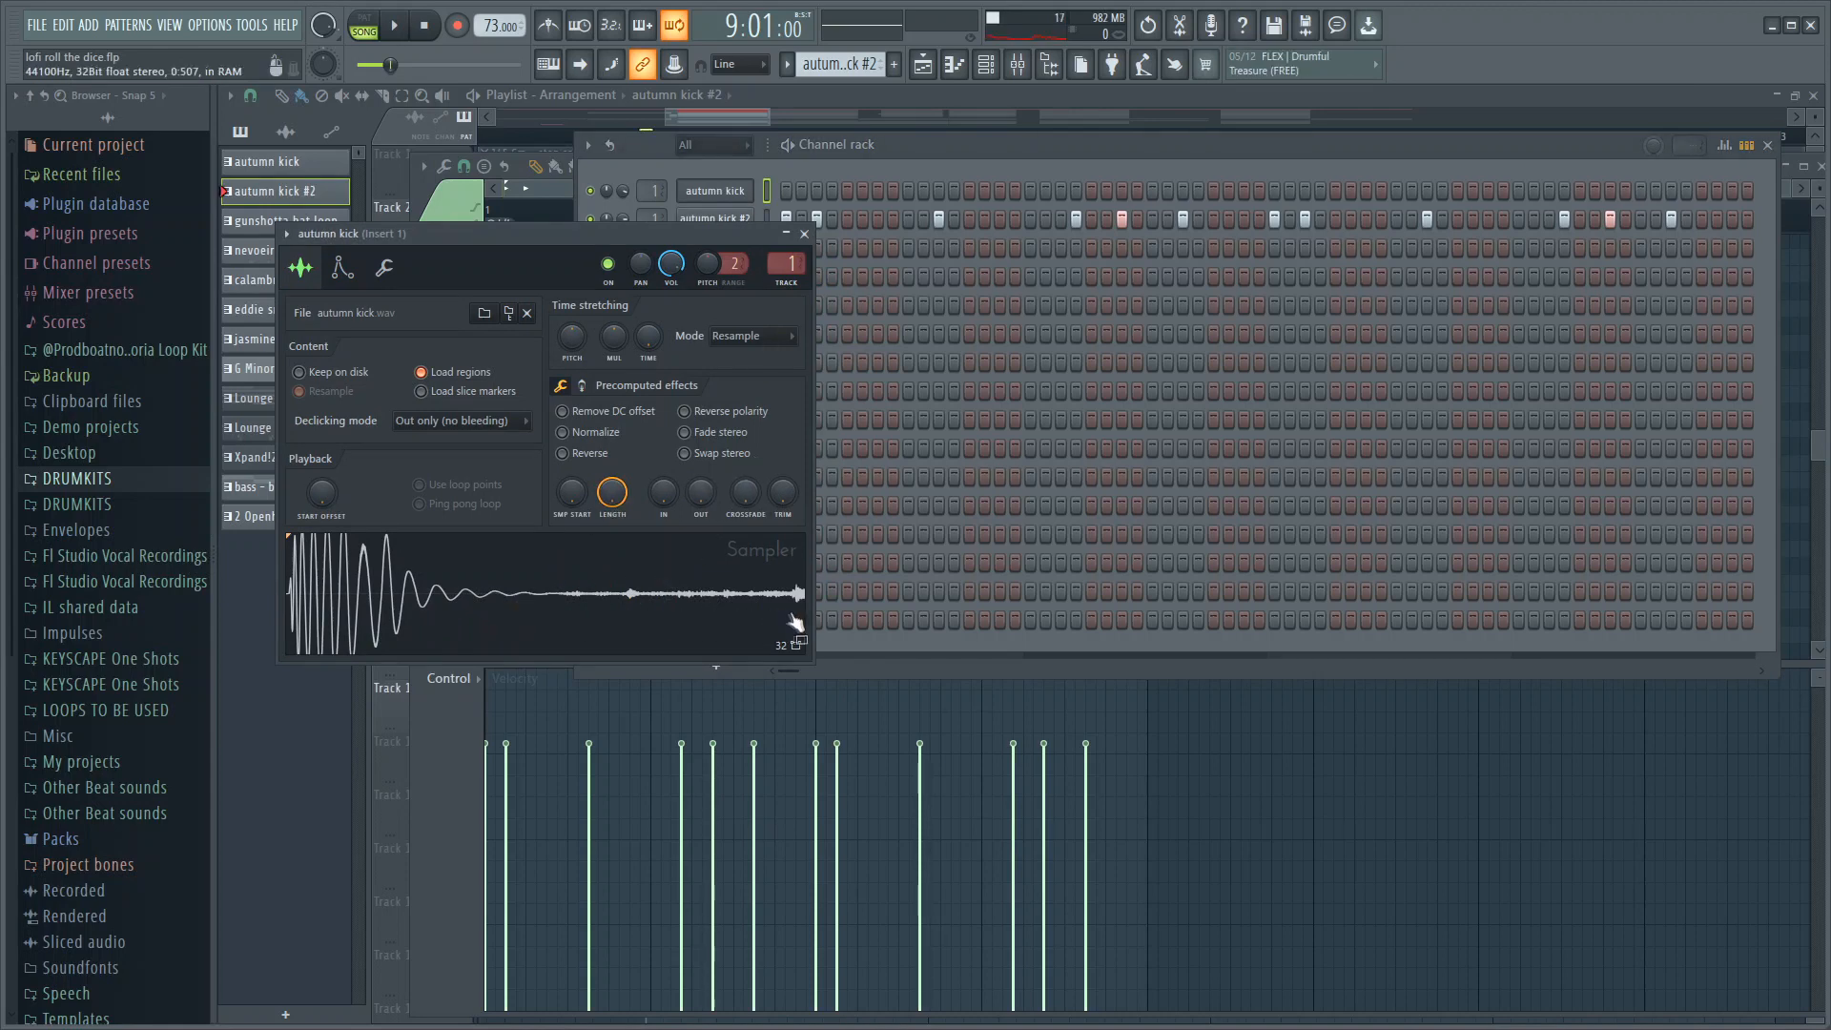
pyautogui.click(744, 219)
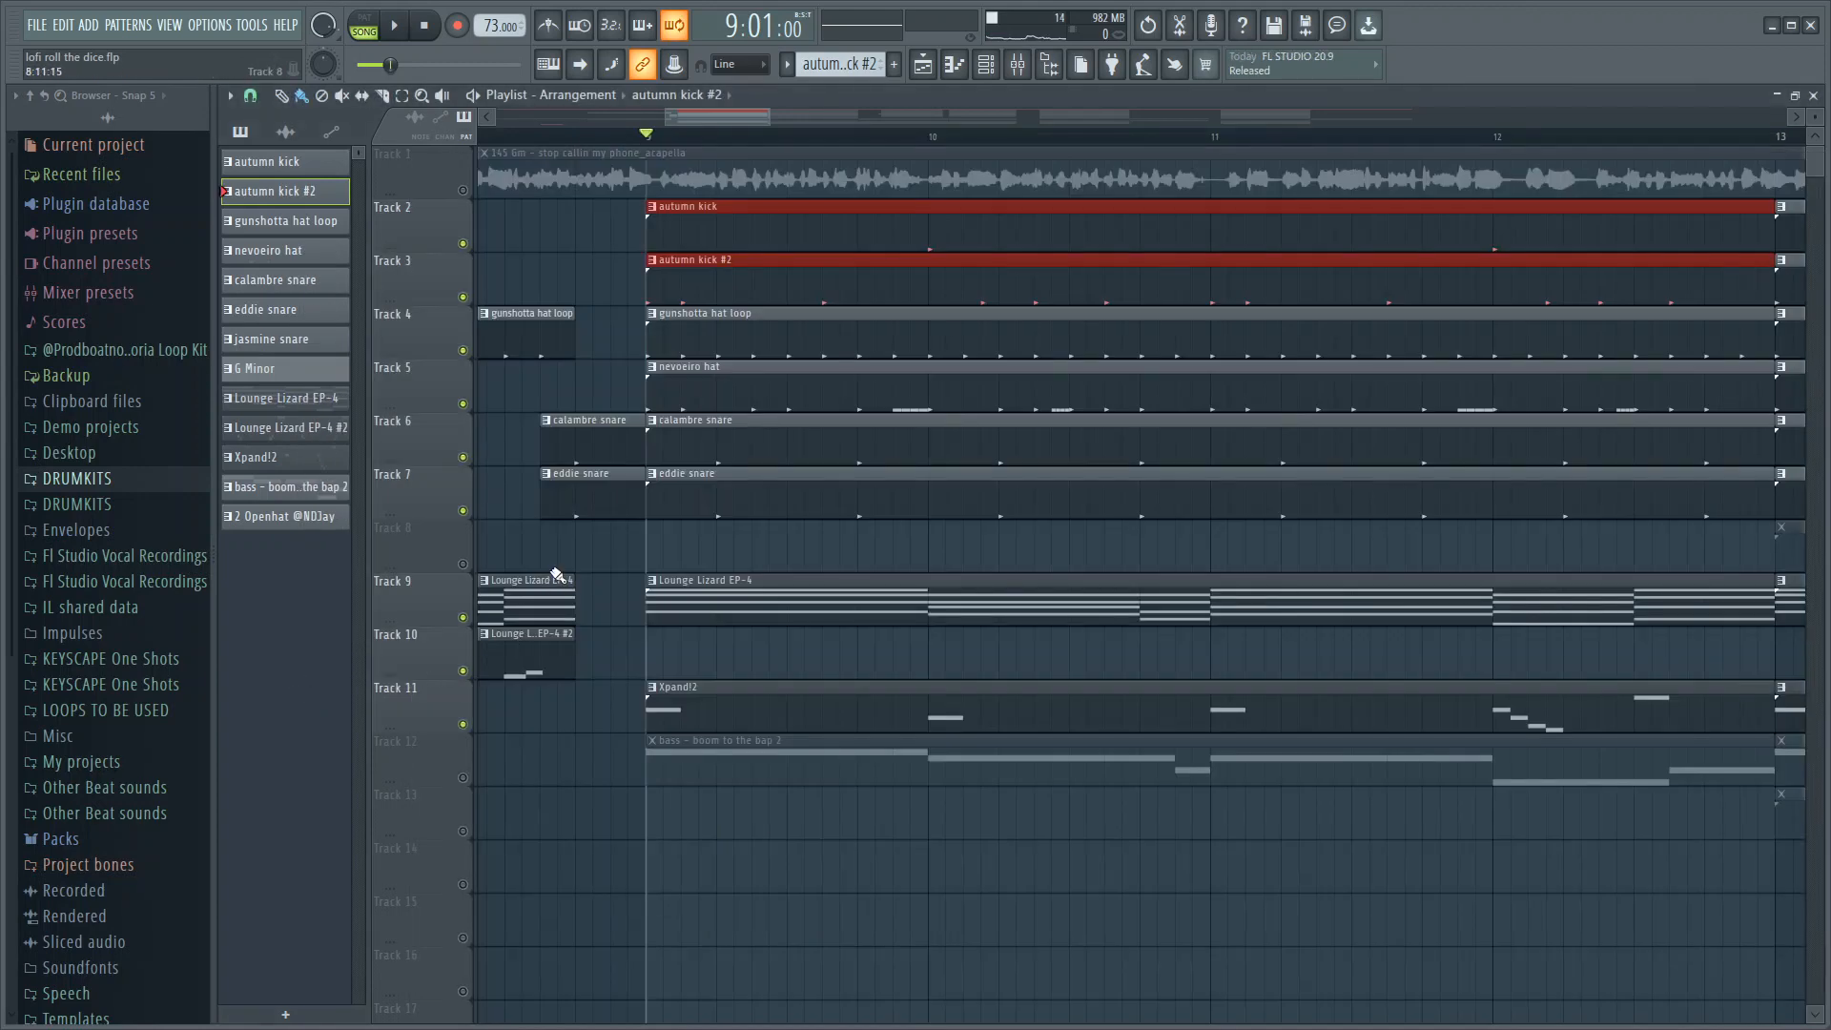
# Play the arrangement from bar 9 to listen to the kicks together with the hats, snares and melodies
pyautogui.press('space')
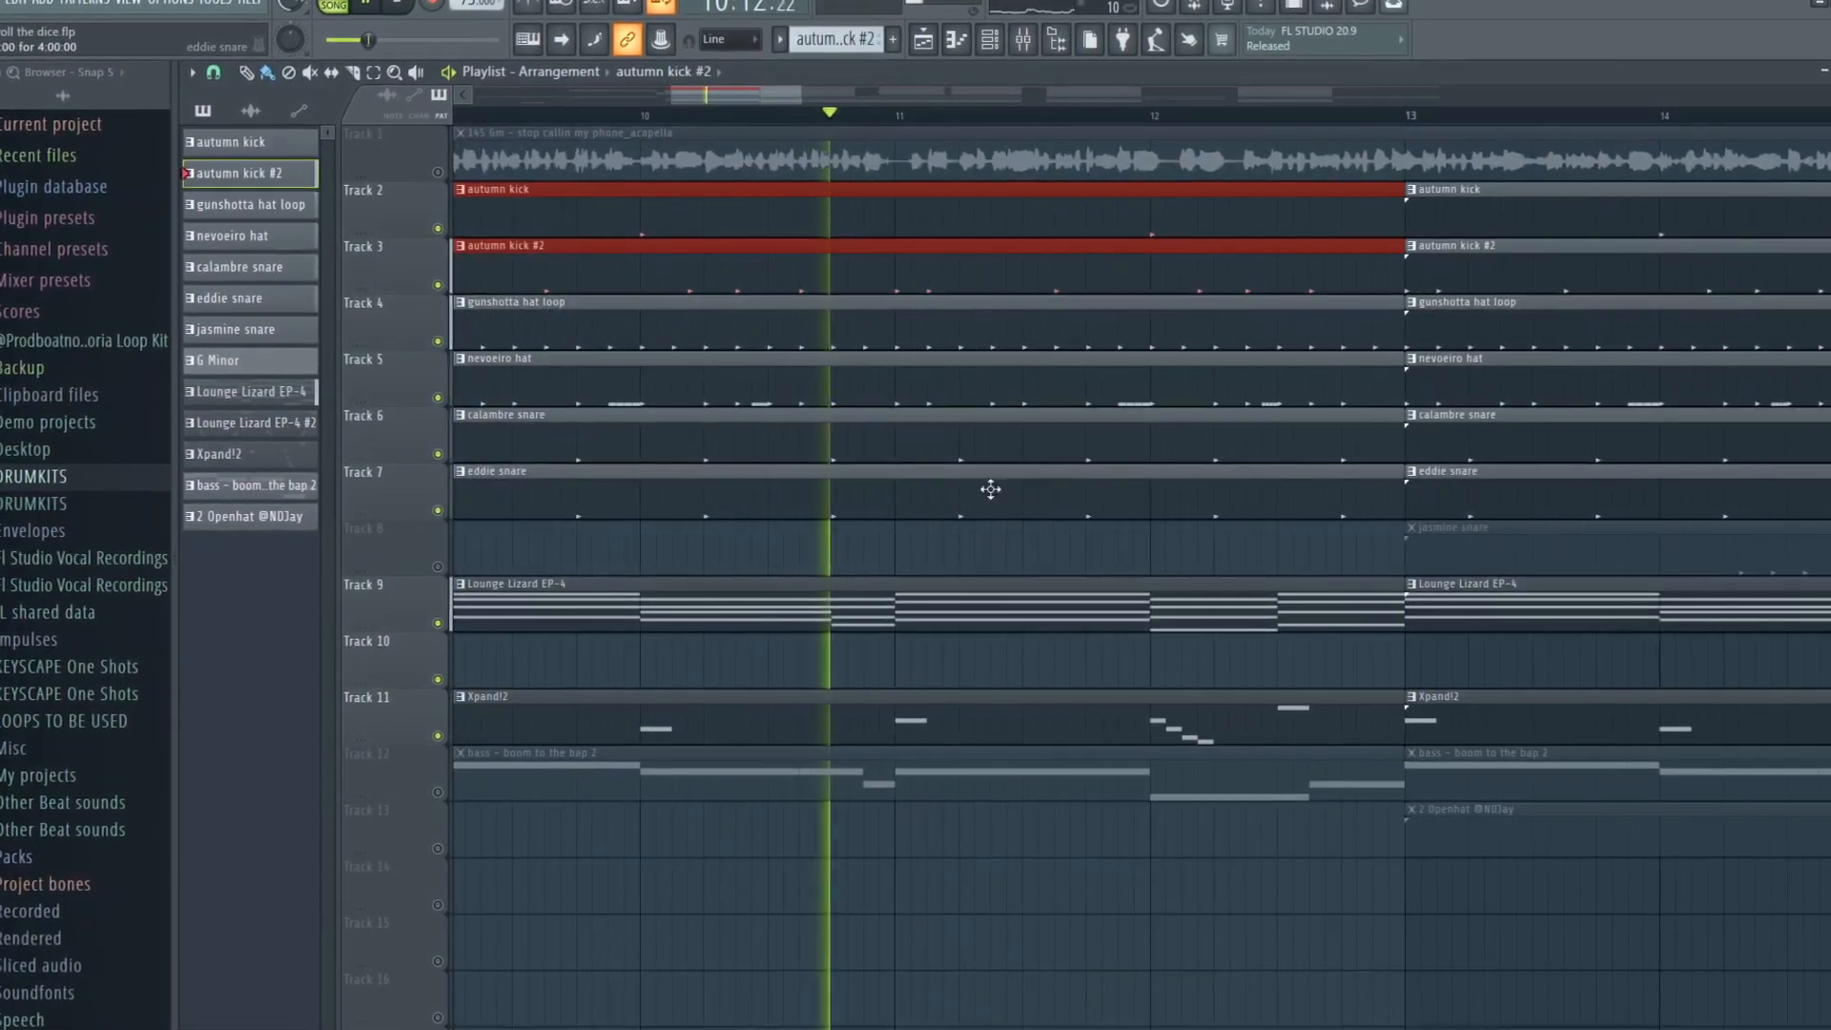
pyautogui.scroll(-4, 989, 487)
pyautogui.scroll(4, 1053, 493)
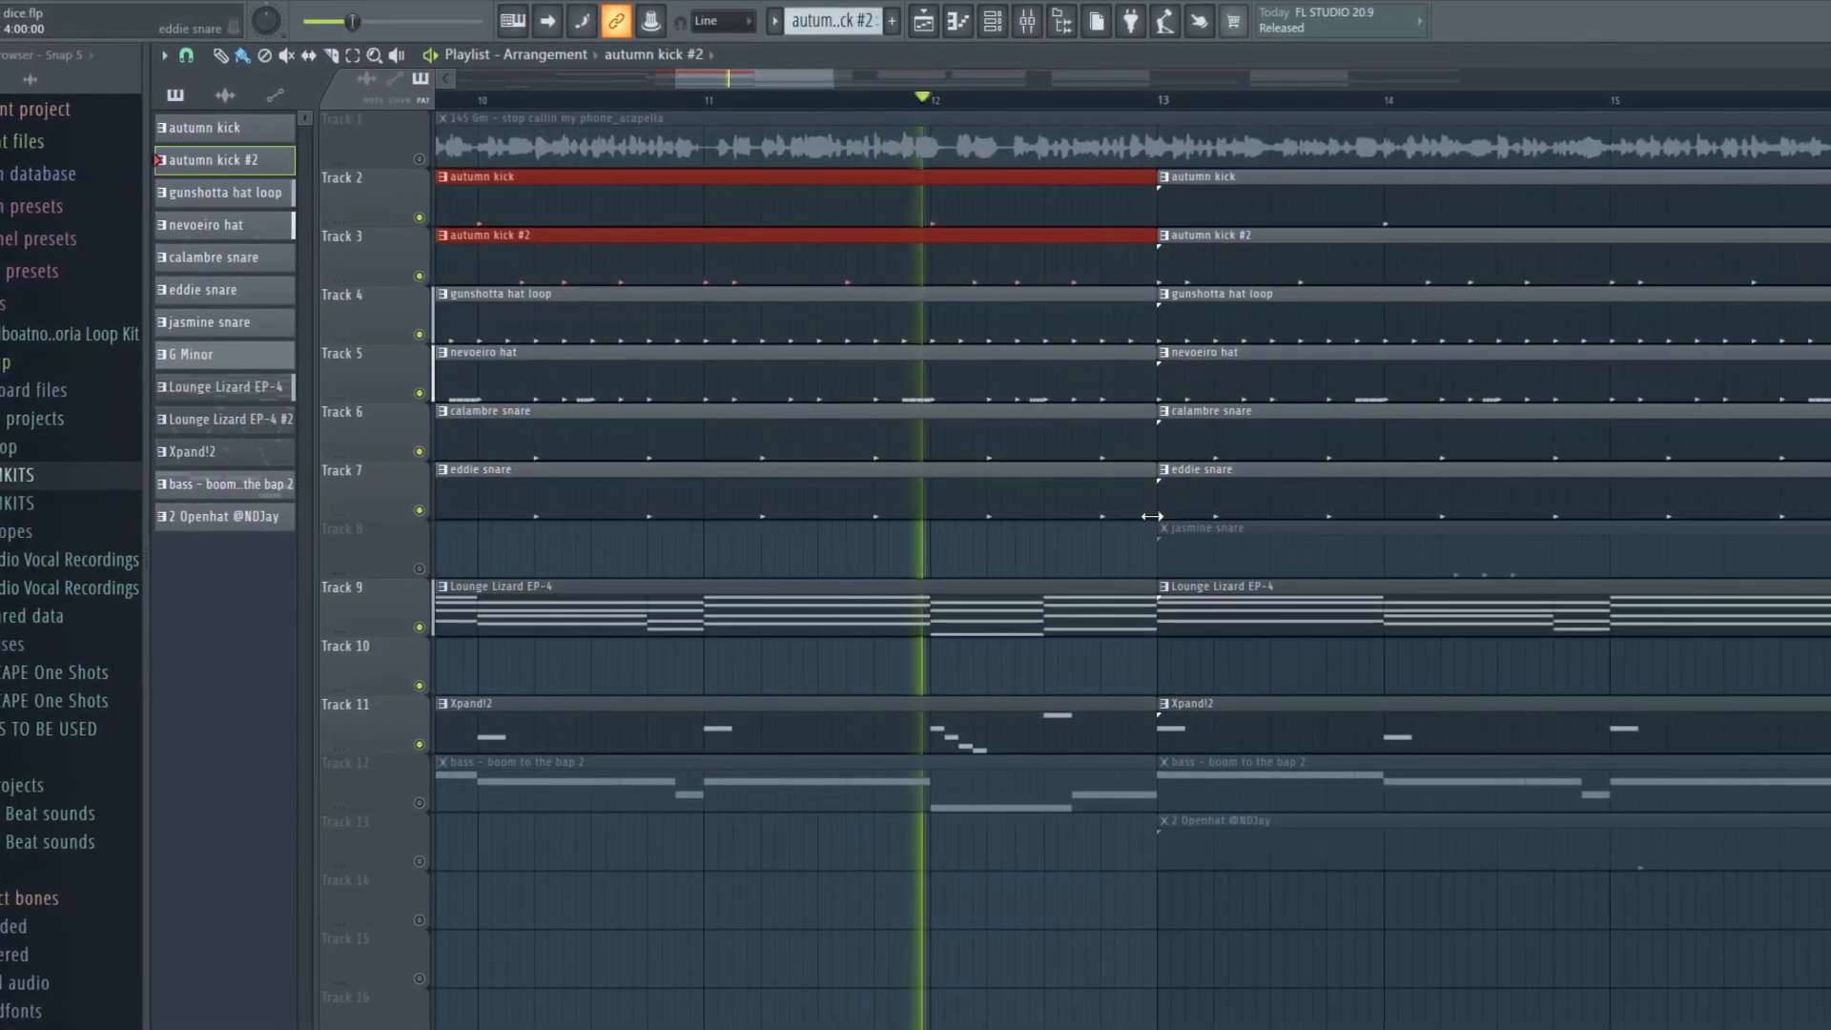
pyautogui.scroll(-3, 1083, 531)
pyautogui.press('space')
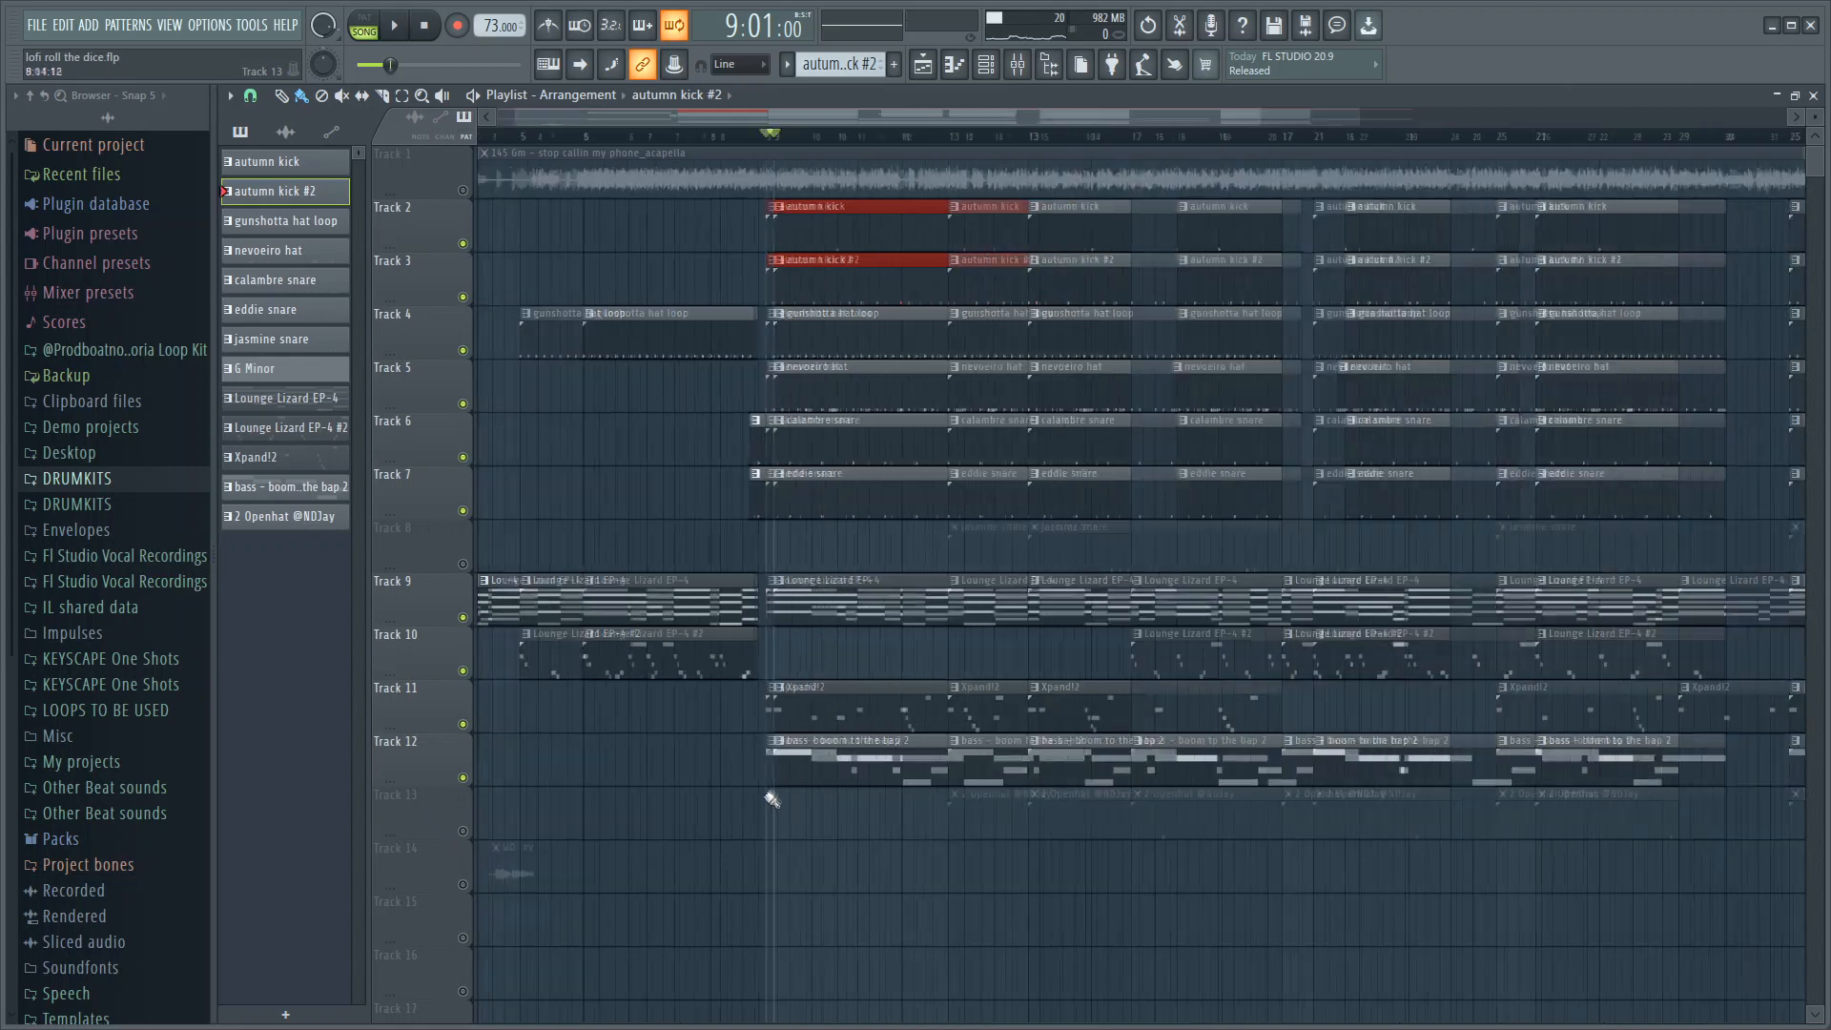
# Play the bass - boom to the bap 2 pattern with its notes in the piano roll, and open the jasmine snare pattern
pyautogui.doubleClick(886, 578)
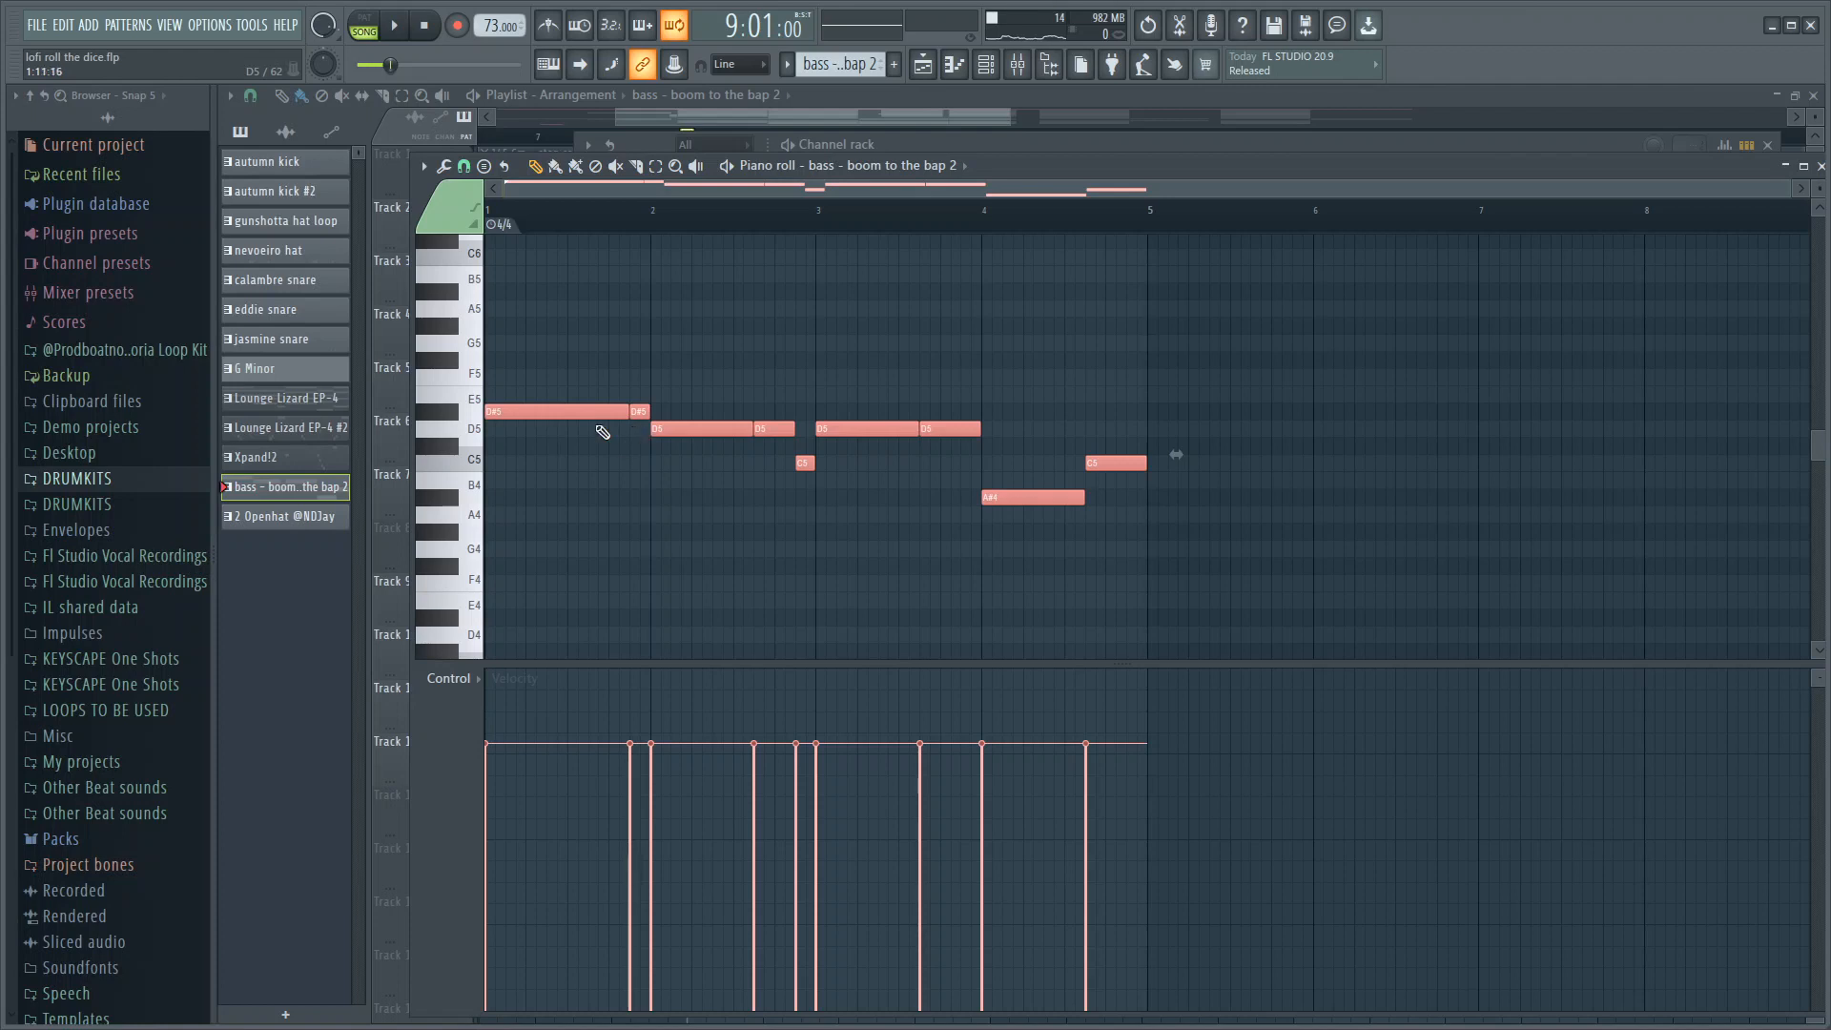
pyautogui.press('space')
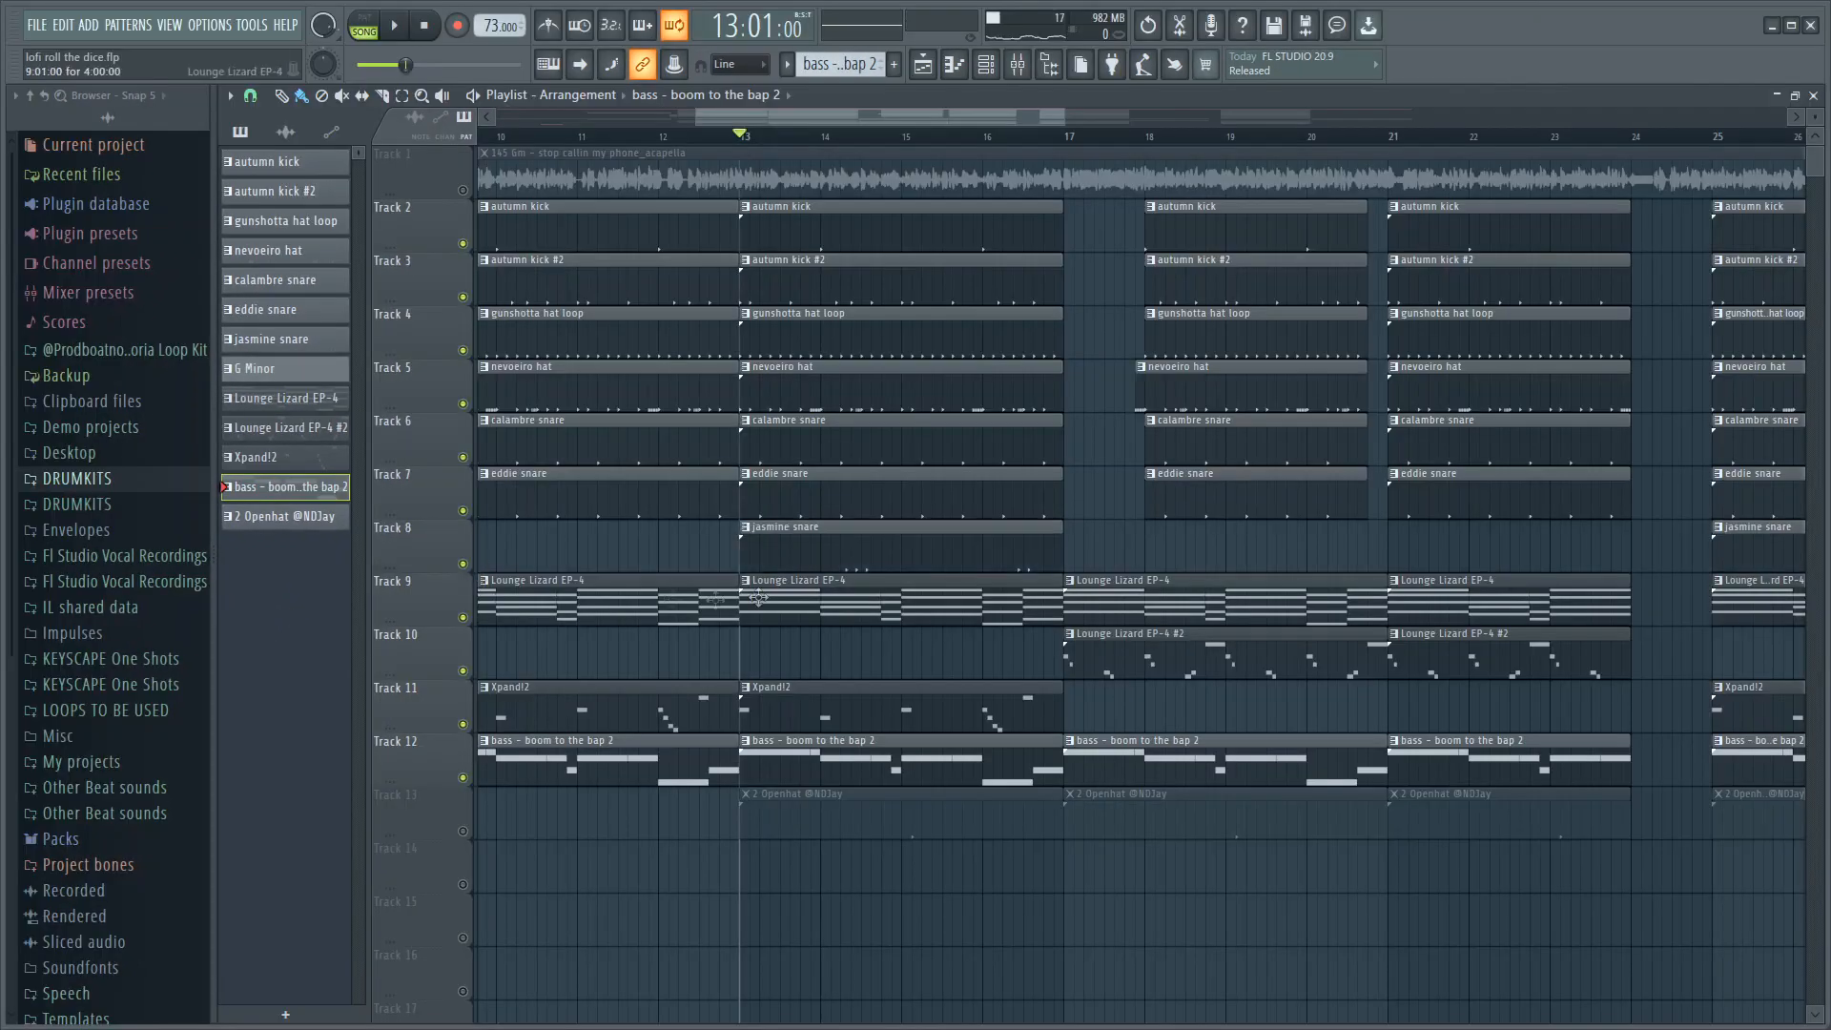
pyautogui.doubleClick(855, 556)
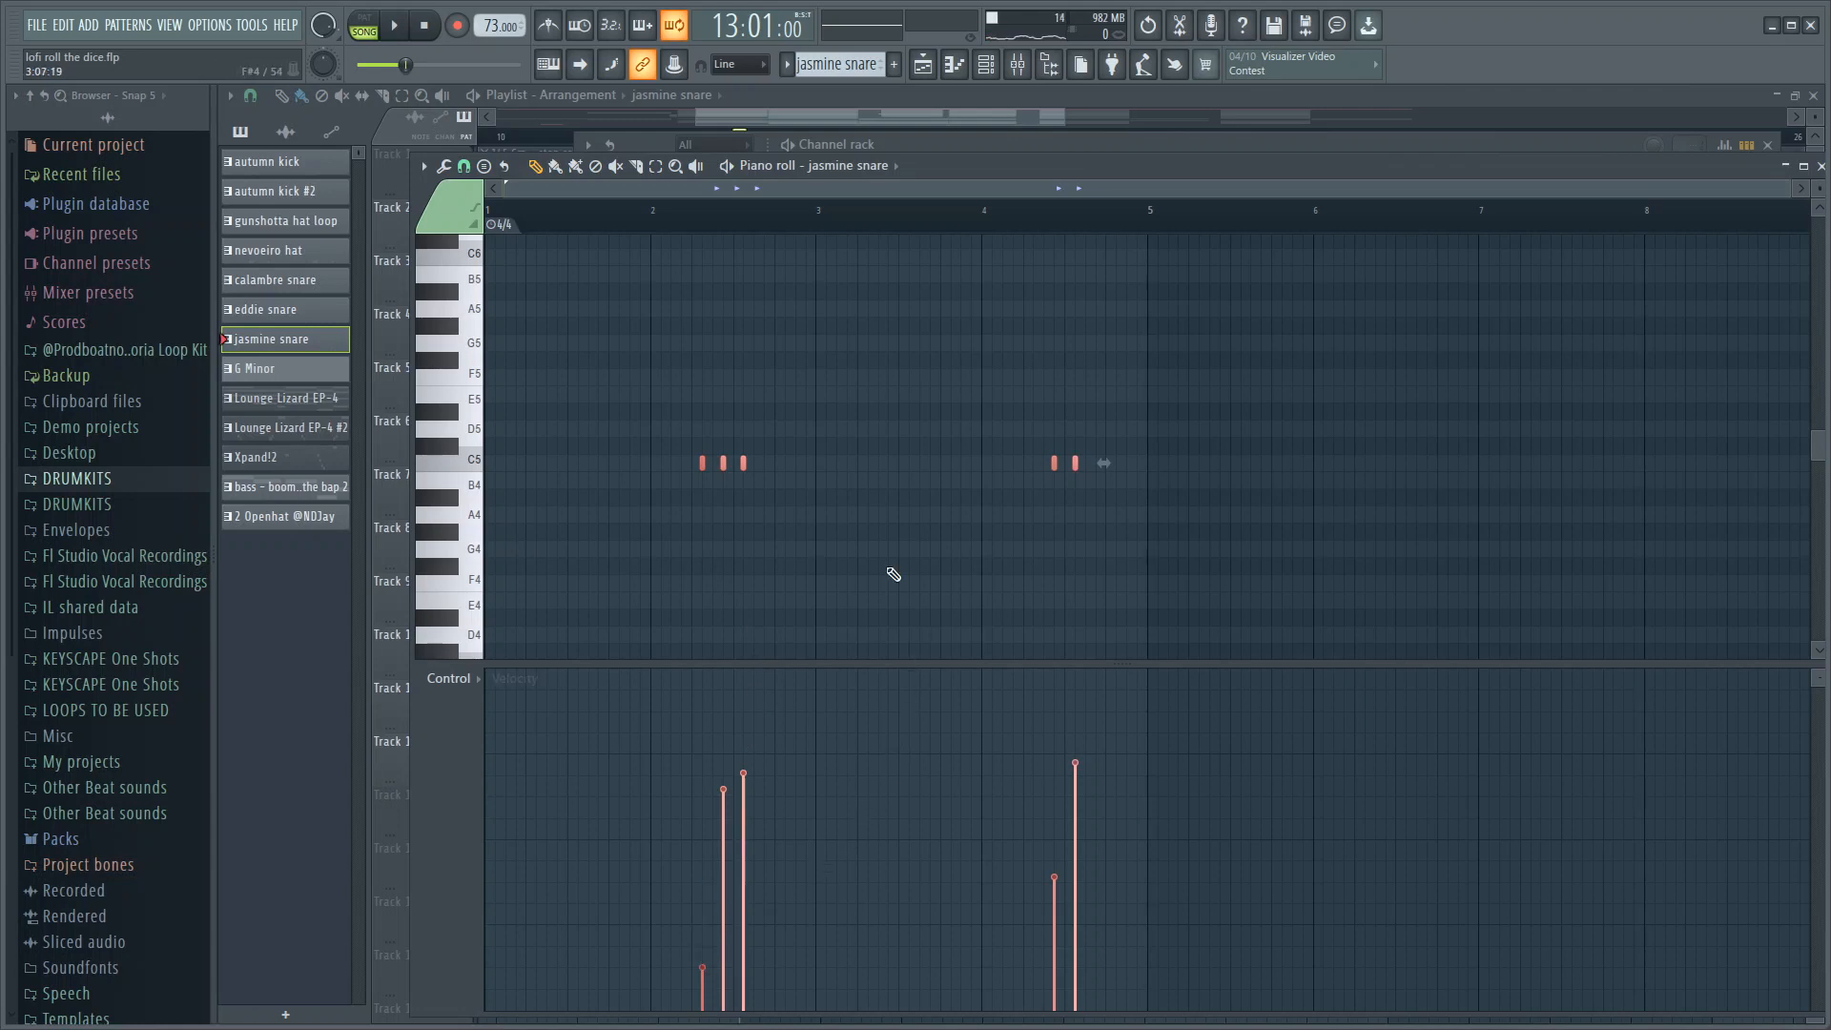
# Play the jasmine snare pattern, and open and play the 2 Openhat pattern at bar 13 on Track 13 with its note selected
pyautogui.press('space')
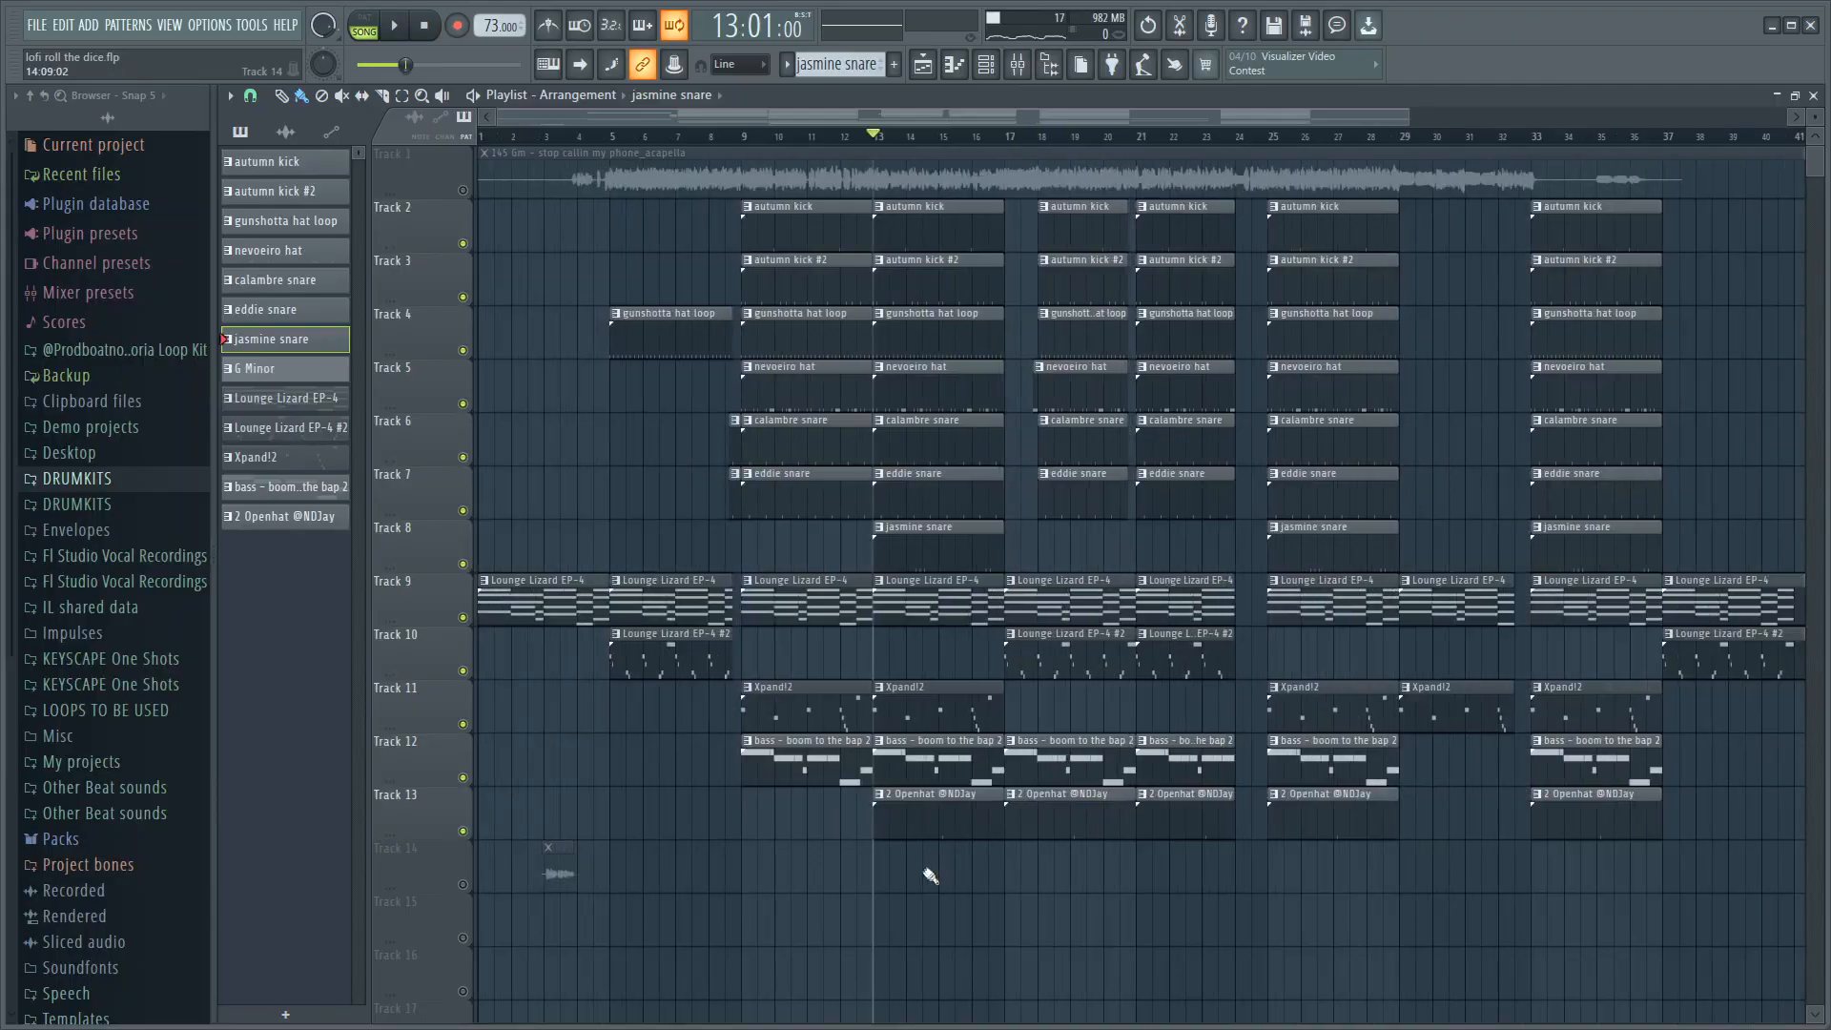
pyautogui.scroll(5, 925, 848)
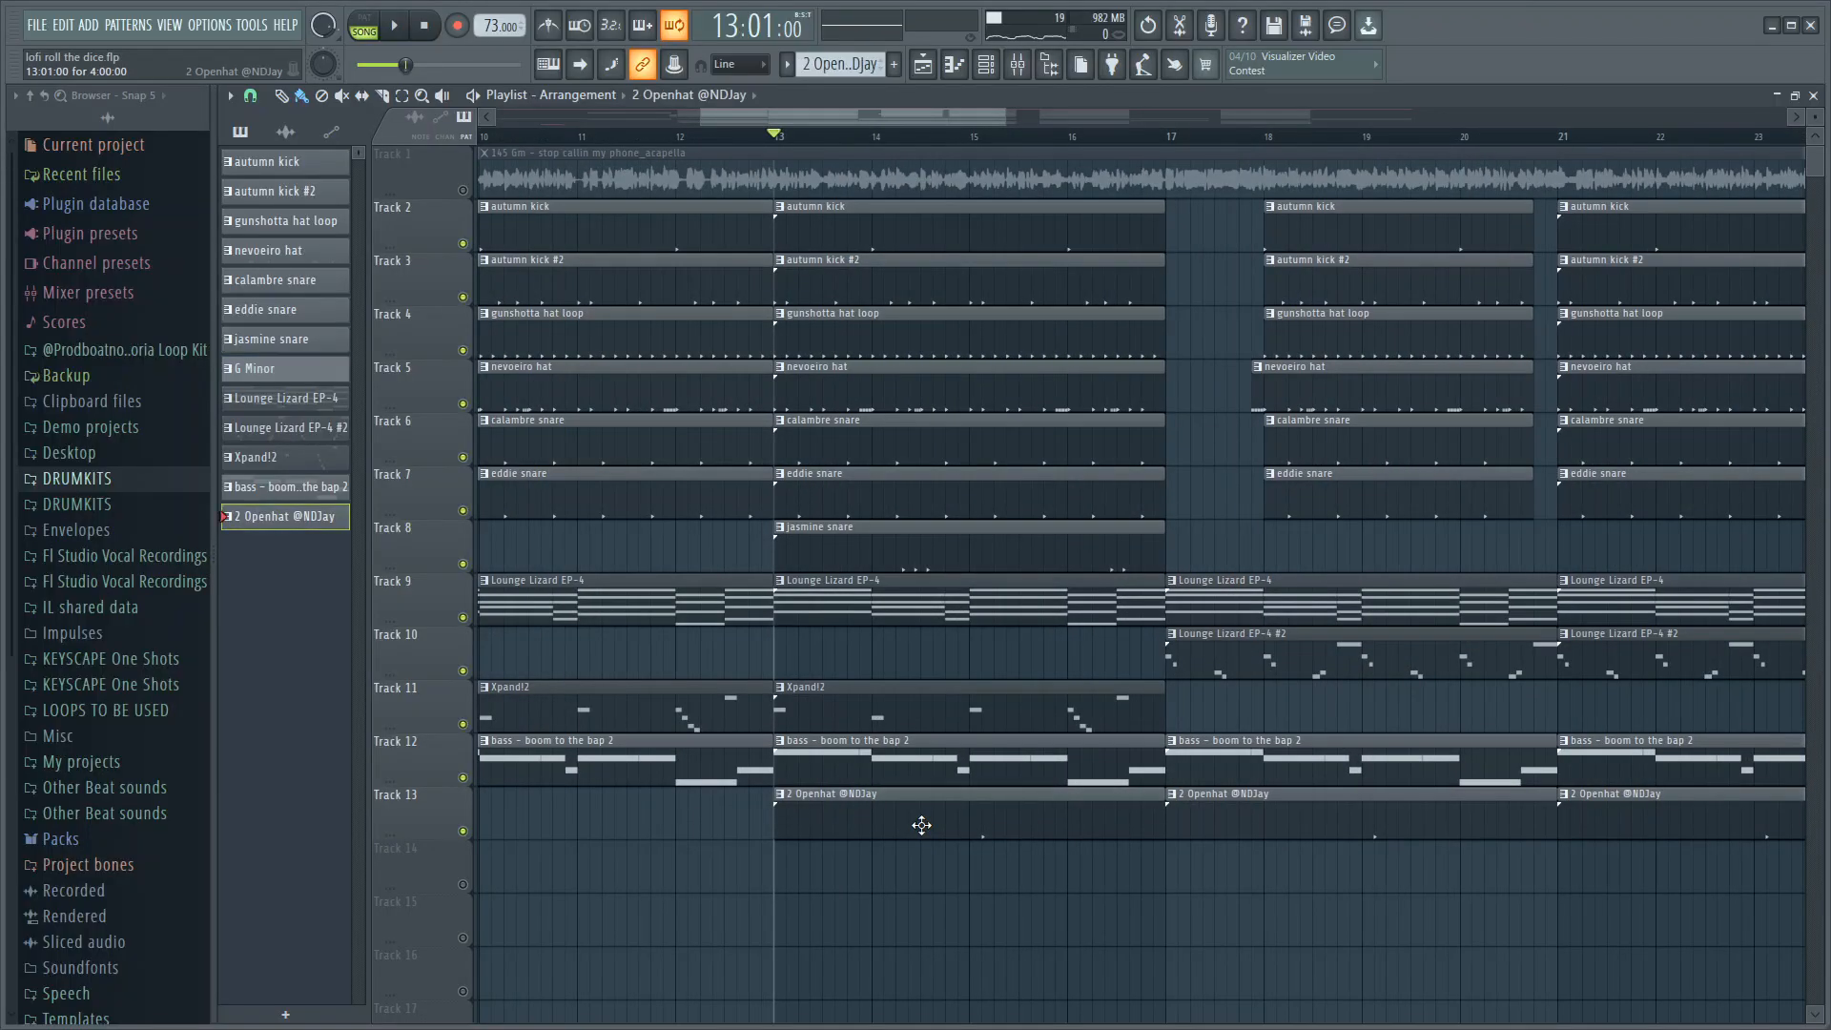
pyautogui.doubleClick(921, 825)
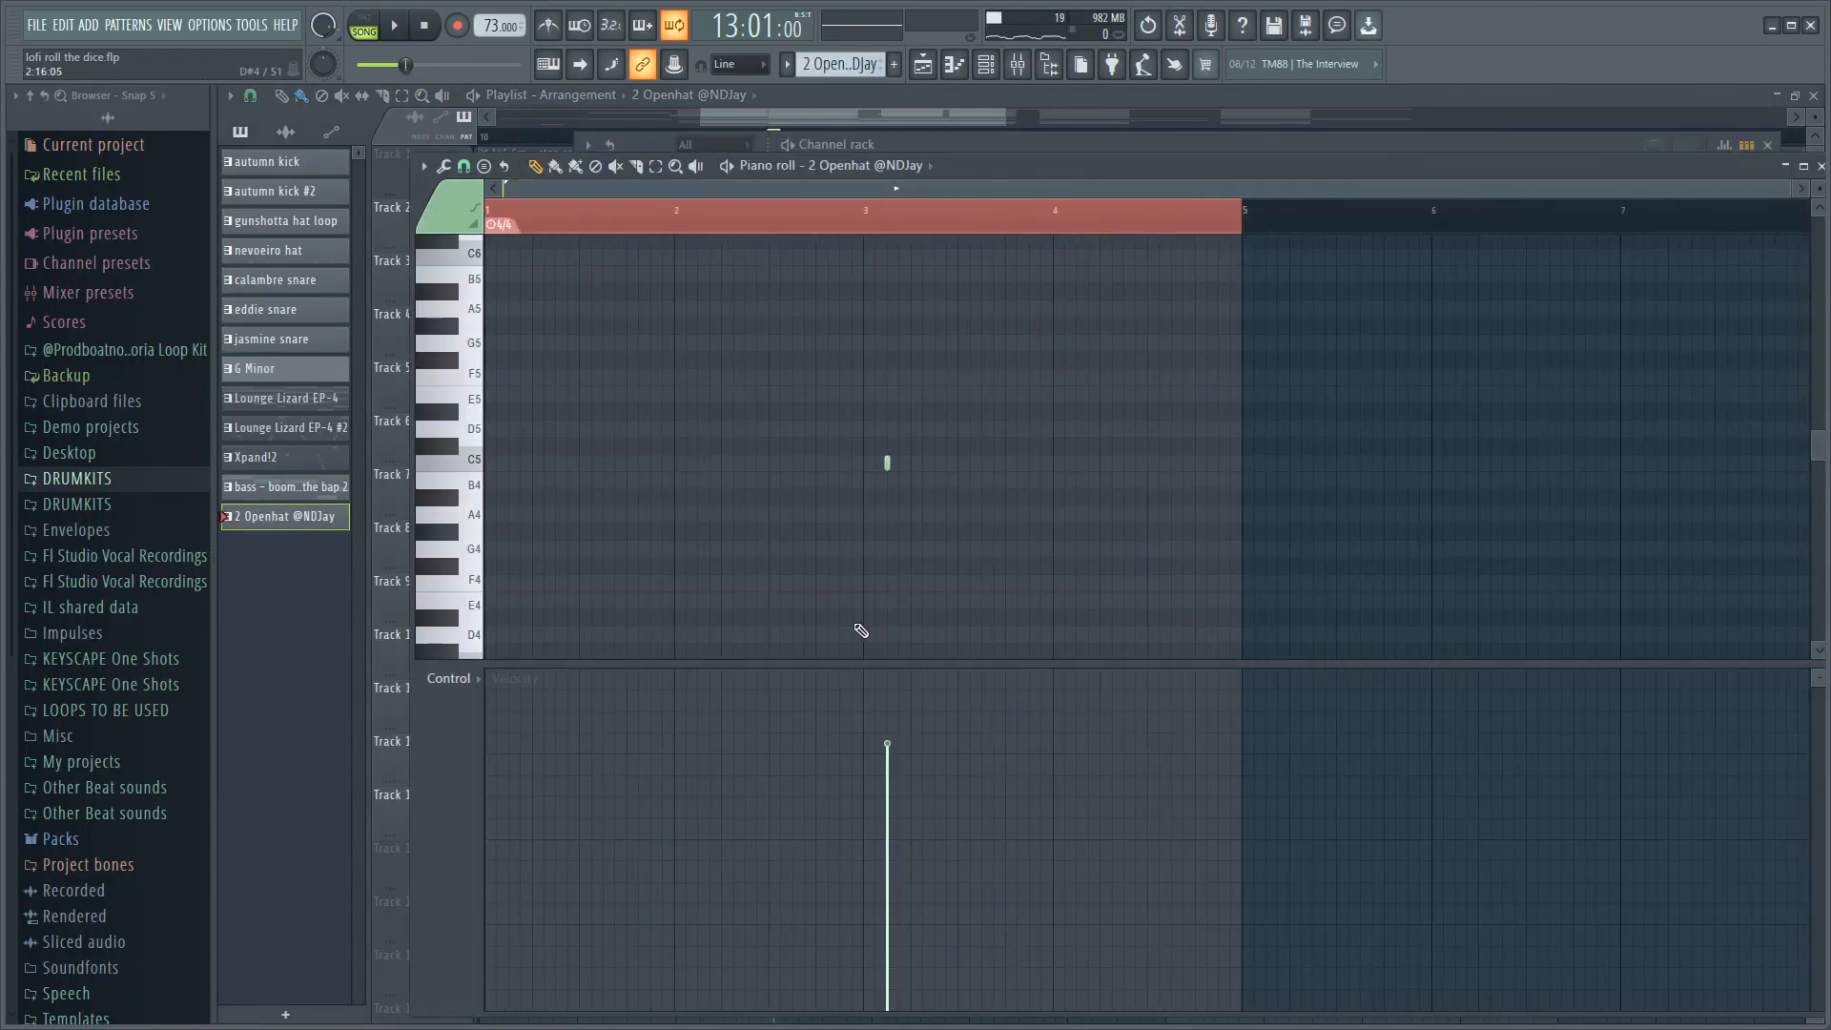
pyautogui.hotkey('ctrl', 'a')
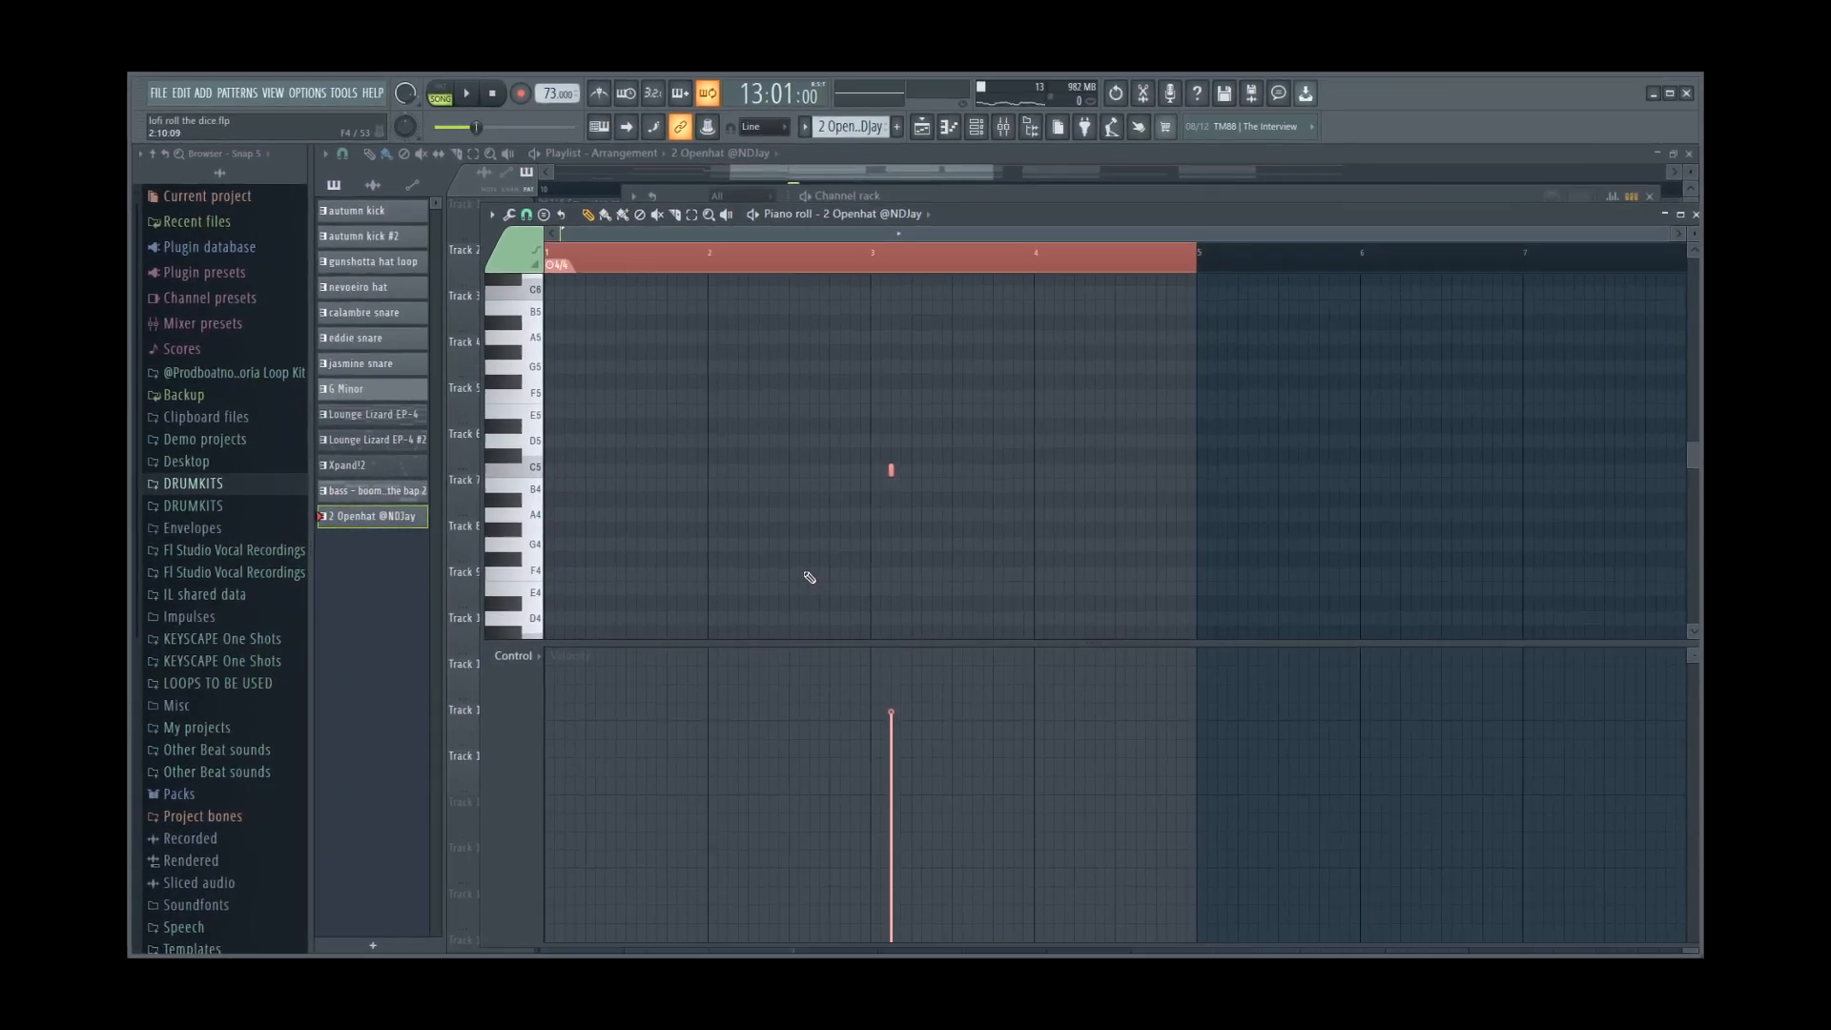
pyautogui.press('space')
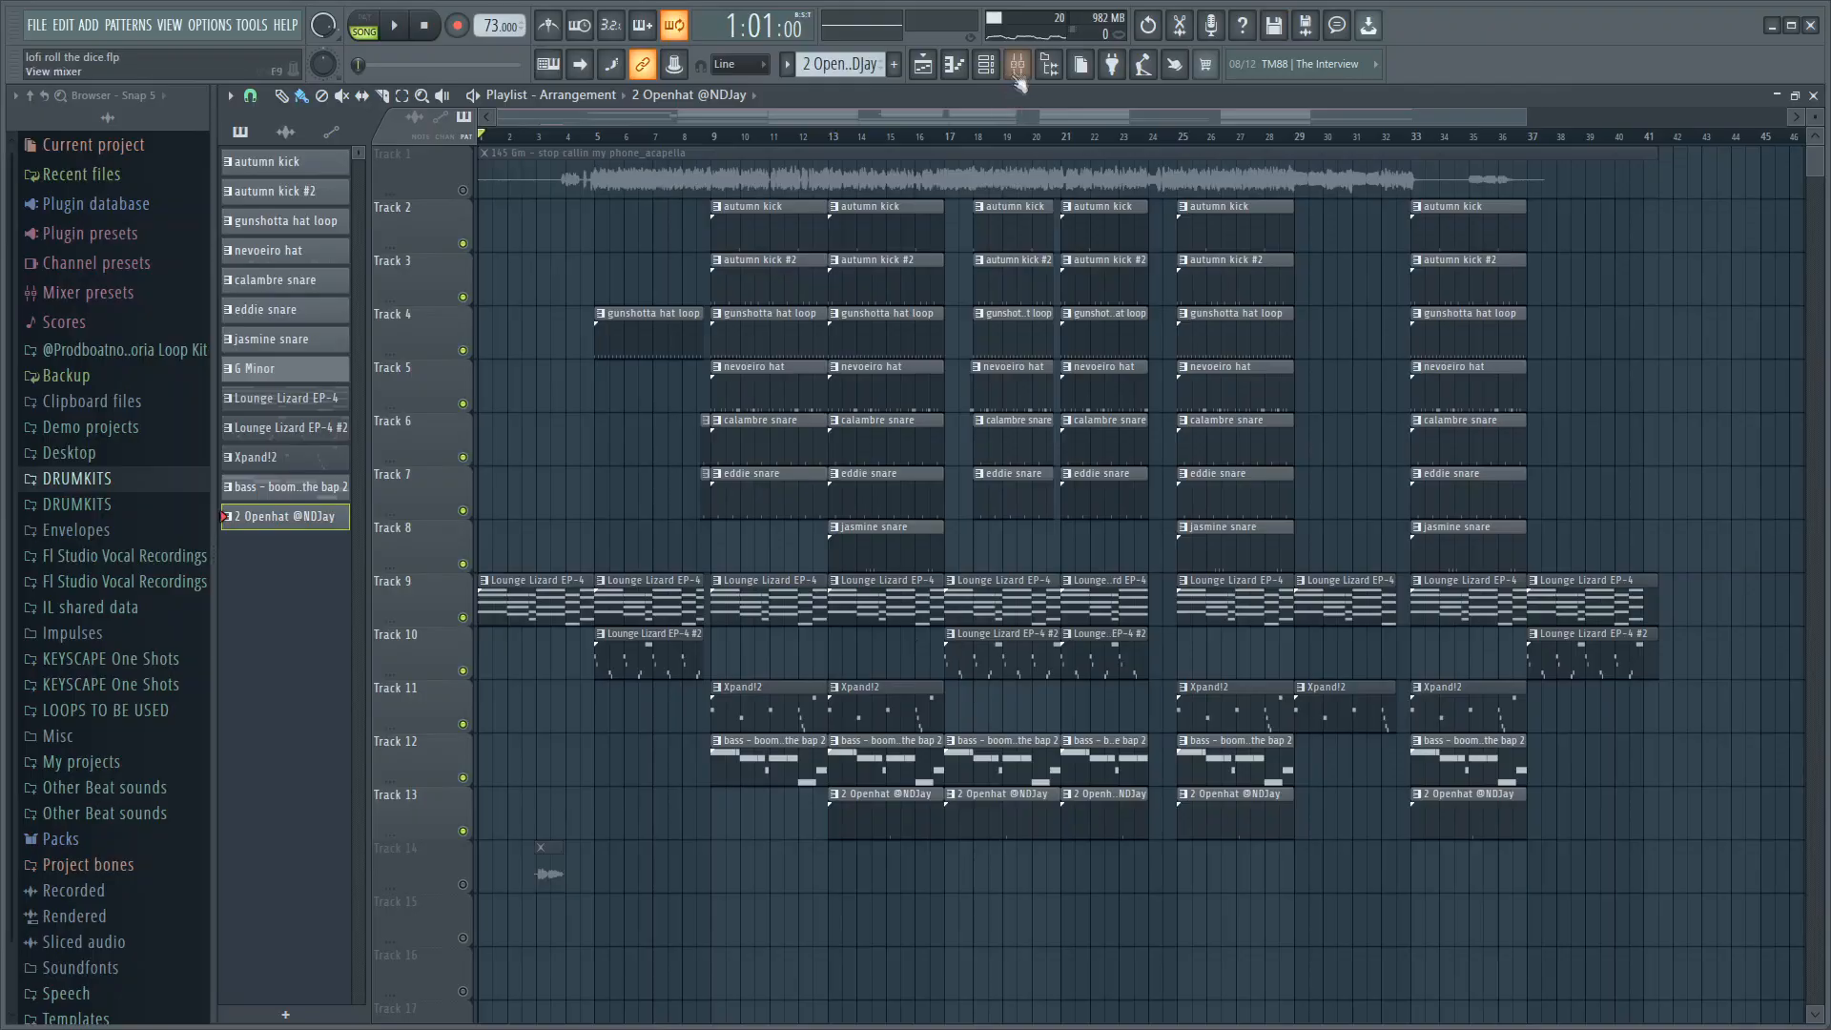
# Show the channel rack over the playlist to review all the beat's channels, and close it again
pyautogui.click(993, 30)
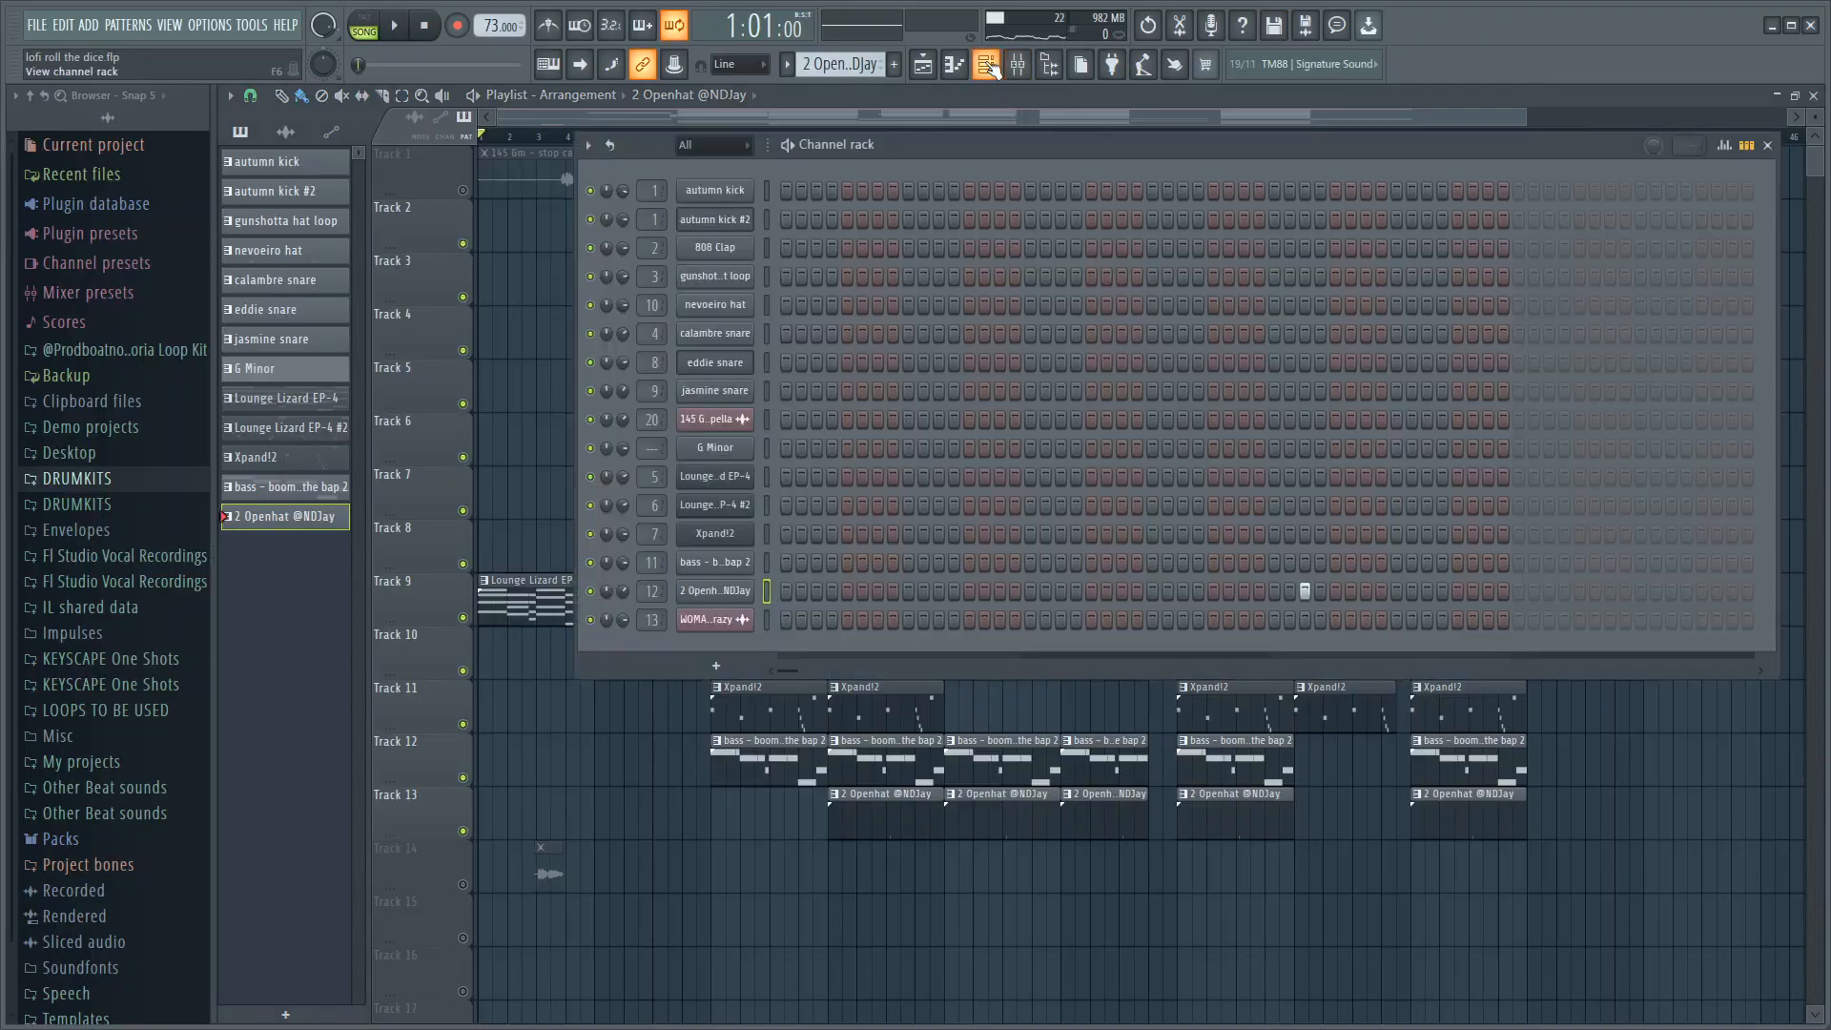
pyautogui.moveTo(1165, 145); pyautogui.dragTo(991, 165)
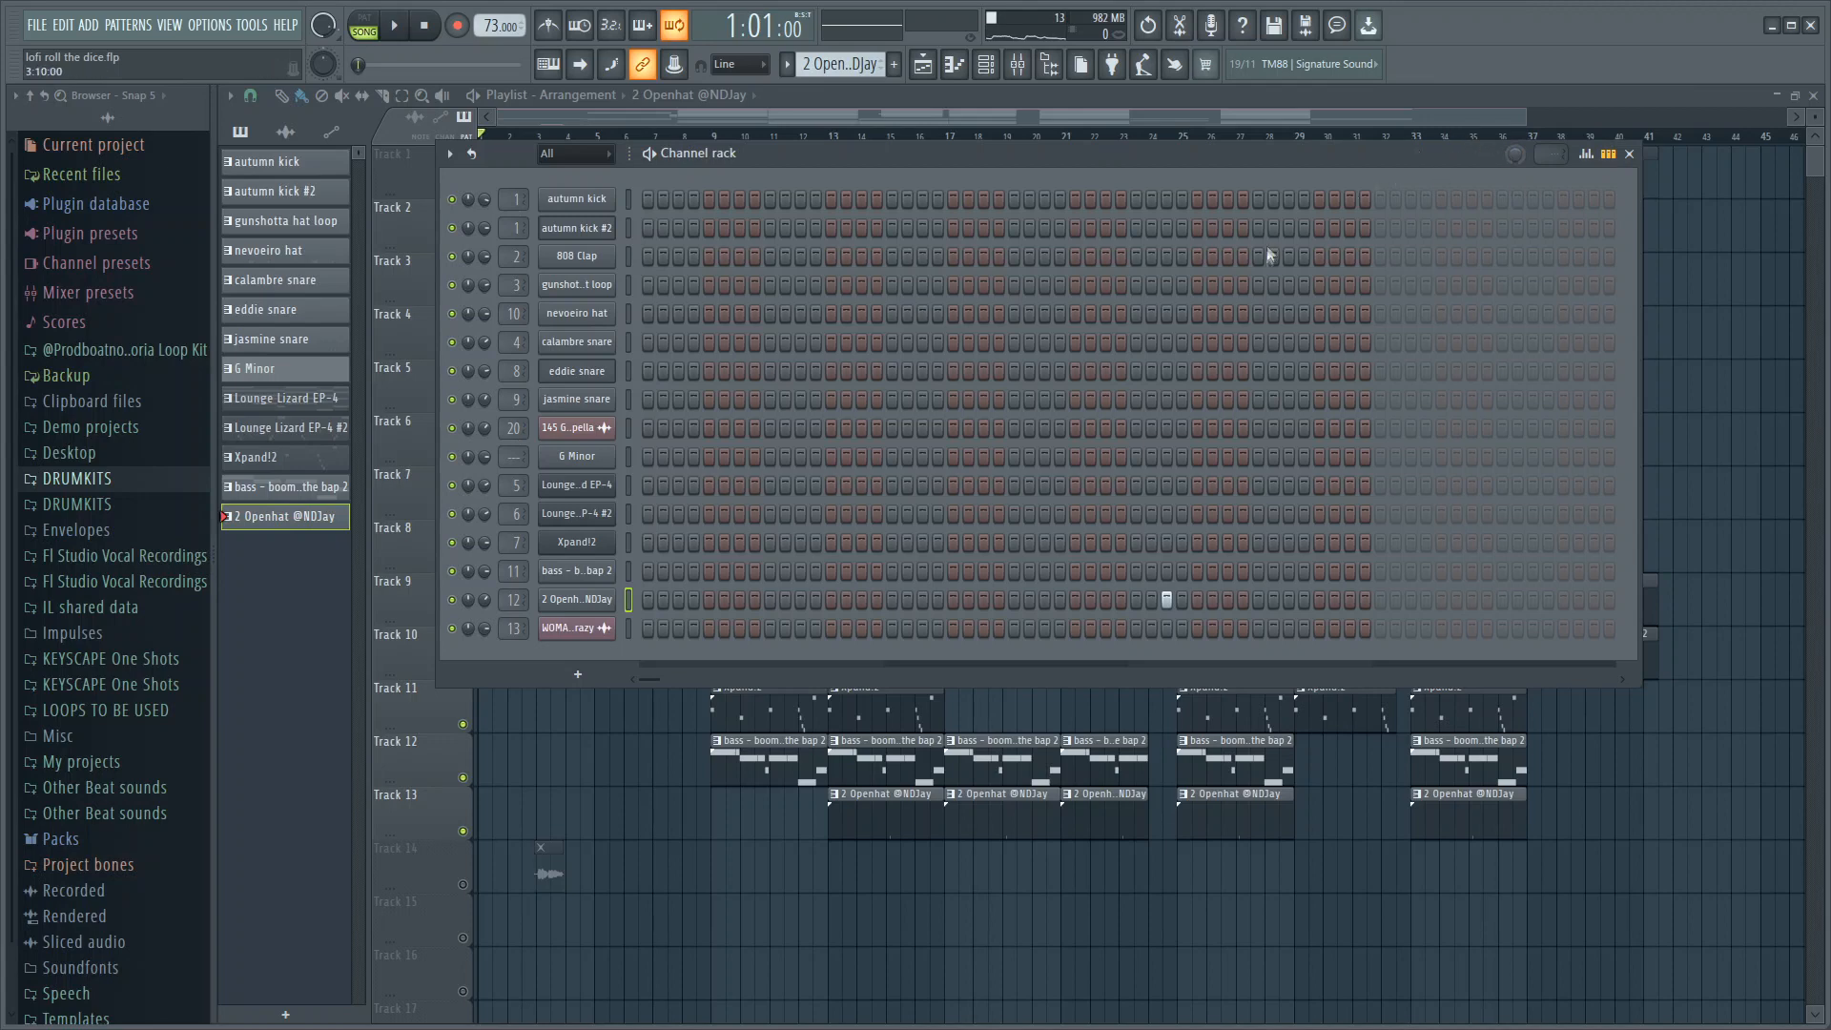
pyautogui.press('F6')
# Unmute Track 1 with the stop callin my phone acapella in the playlist
pyautogui.scroll(2, 780, 770)
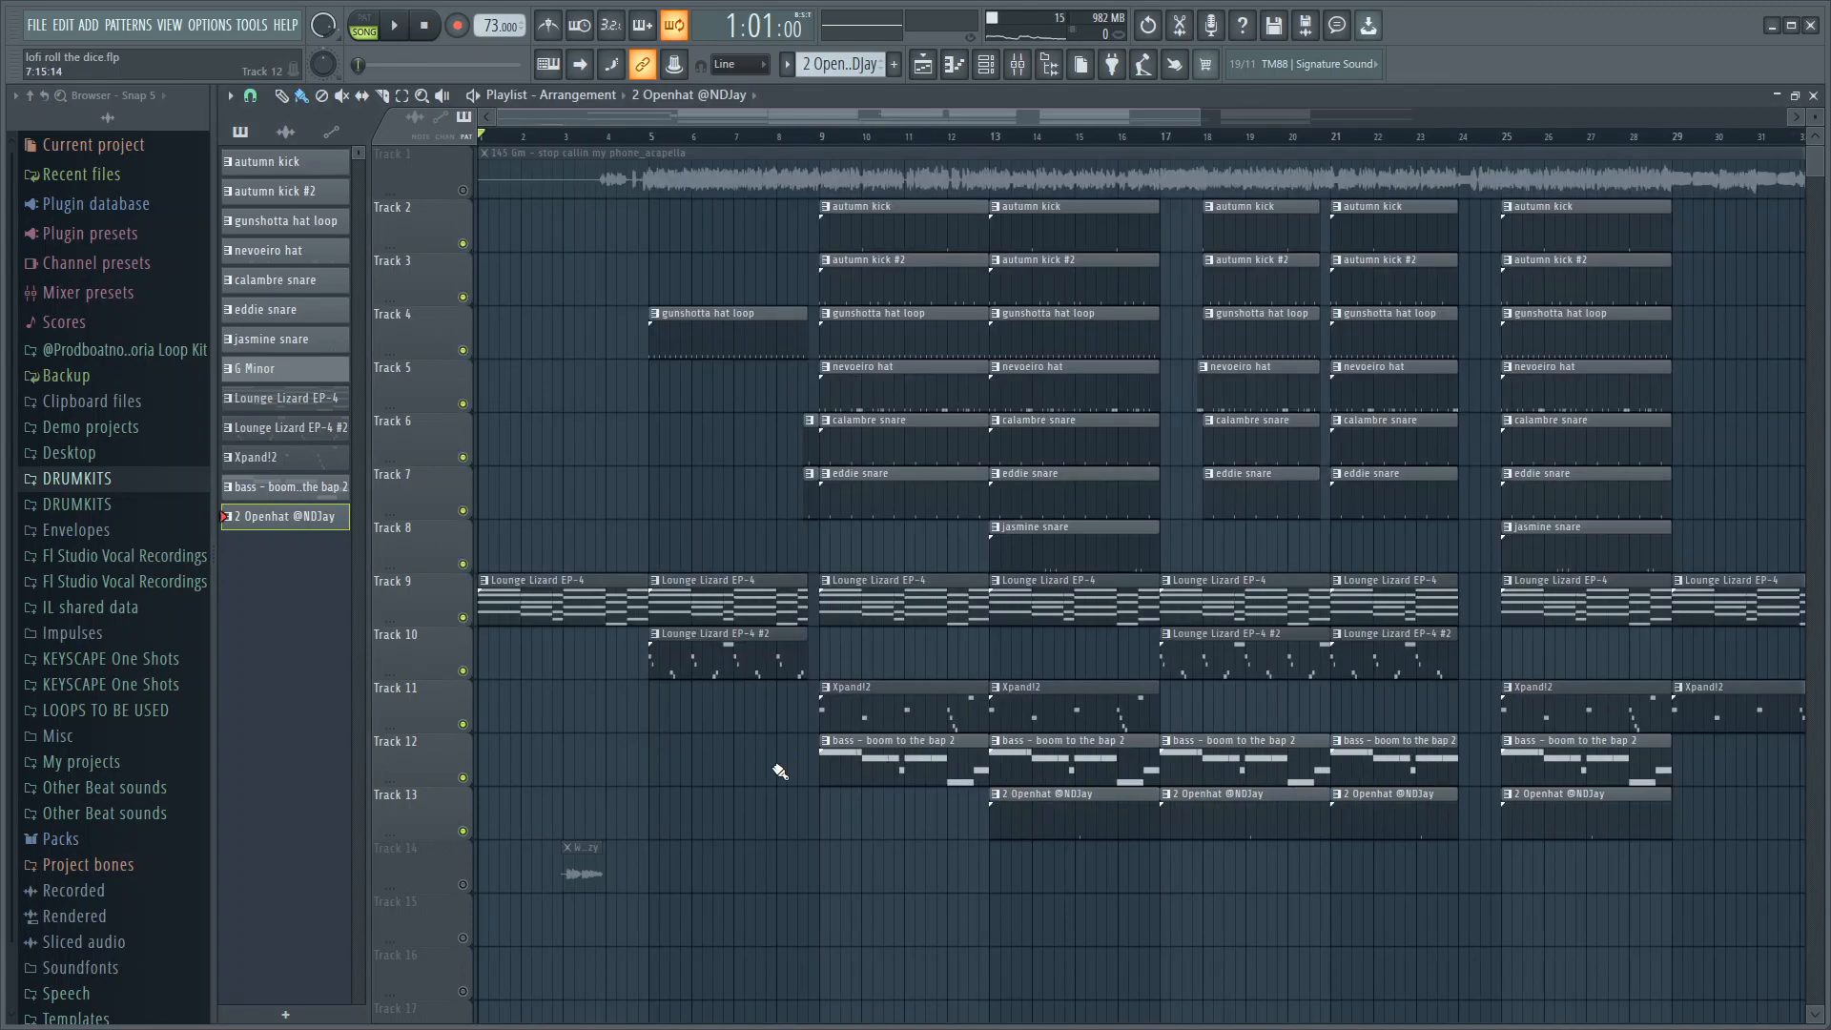
pyautogui.scroll(-3, 586, 756)
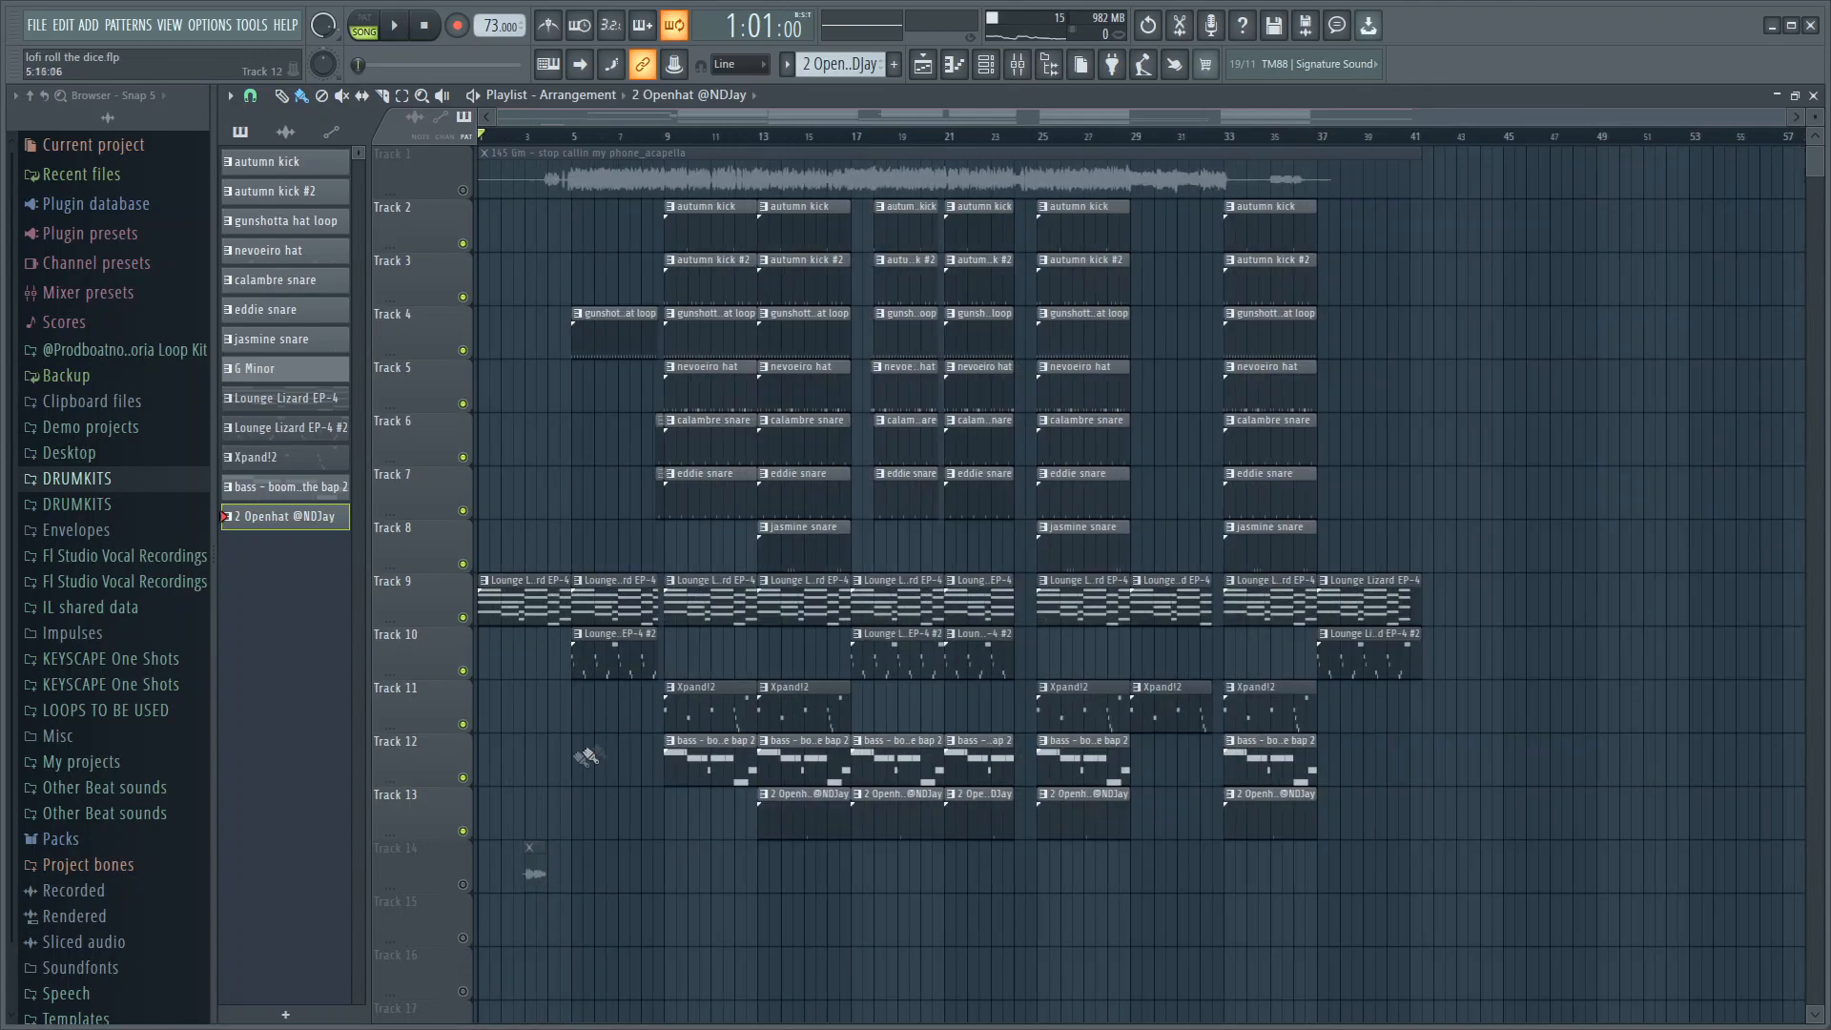
pyautogui.scroll(3, 587, 195)
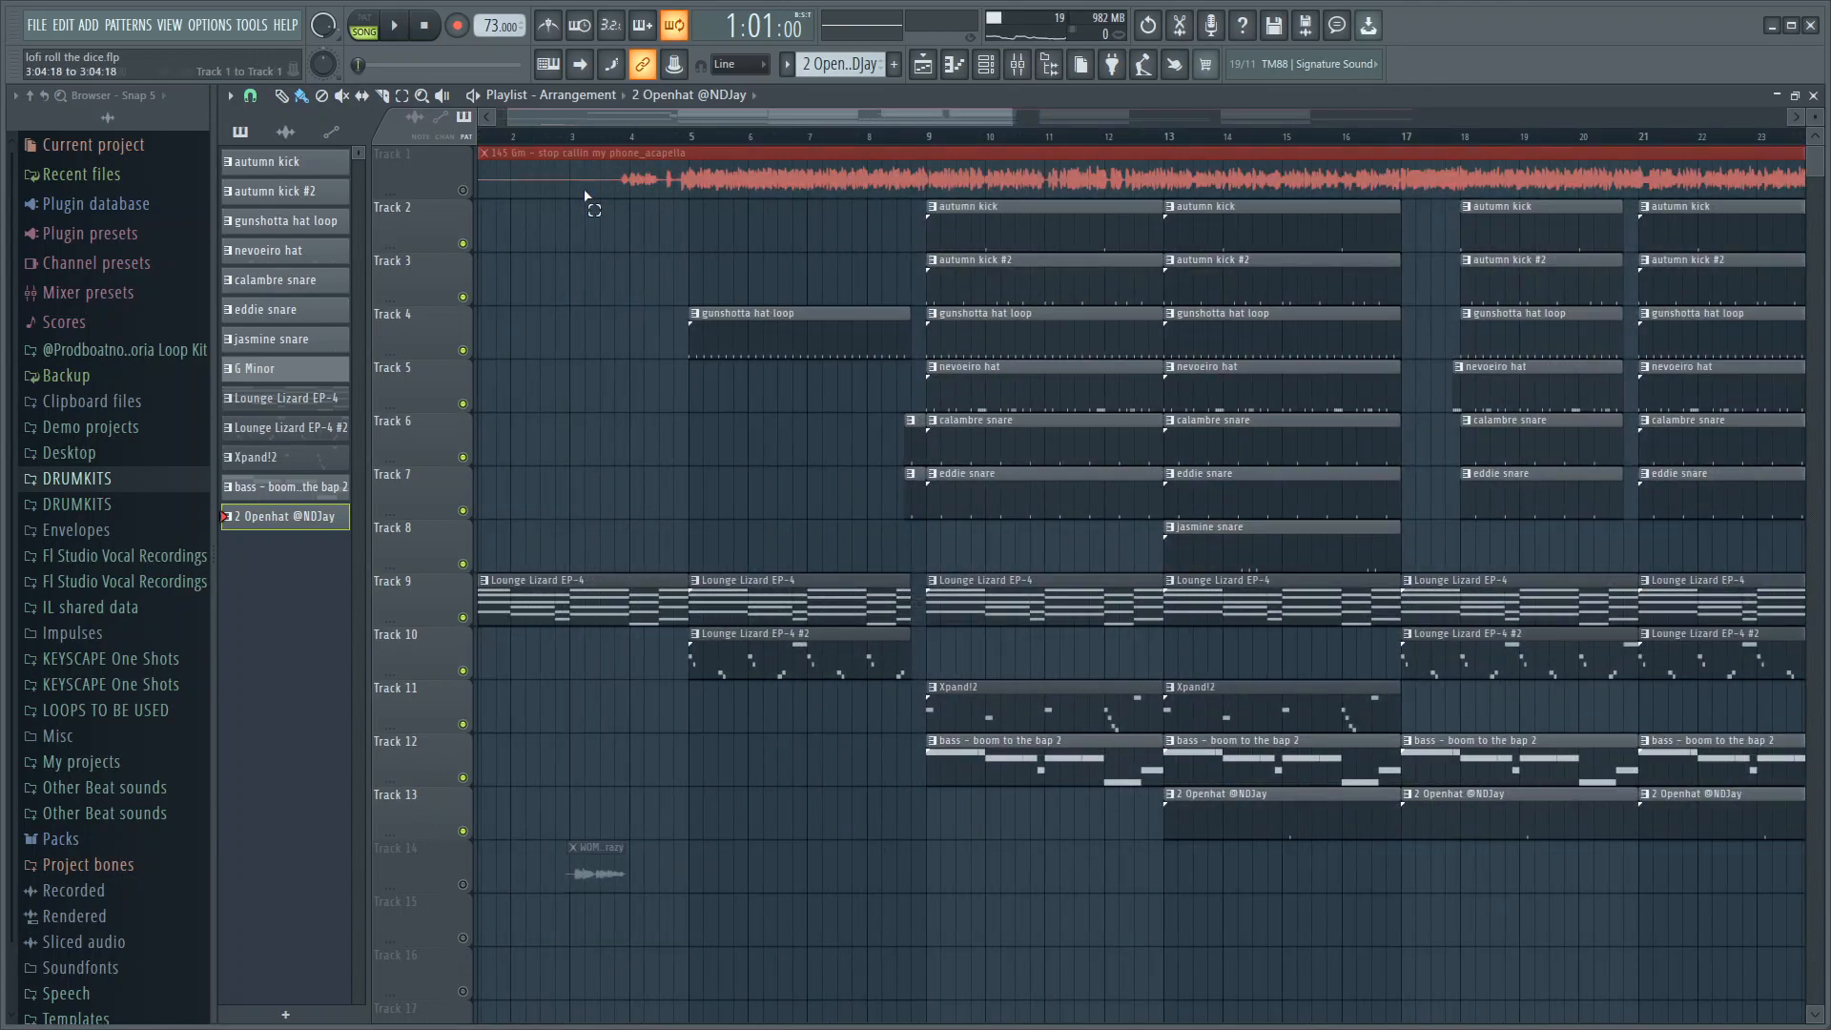
pyautogui.scroll(2, 586, 195)
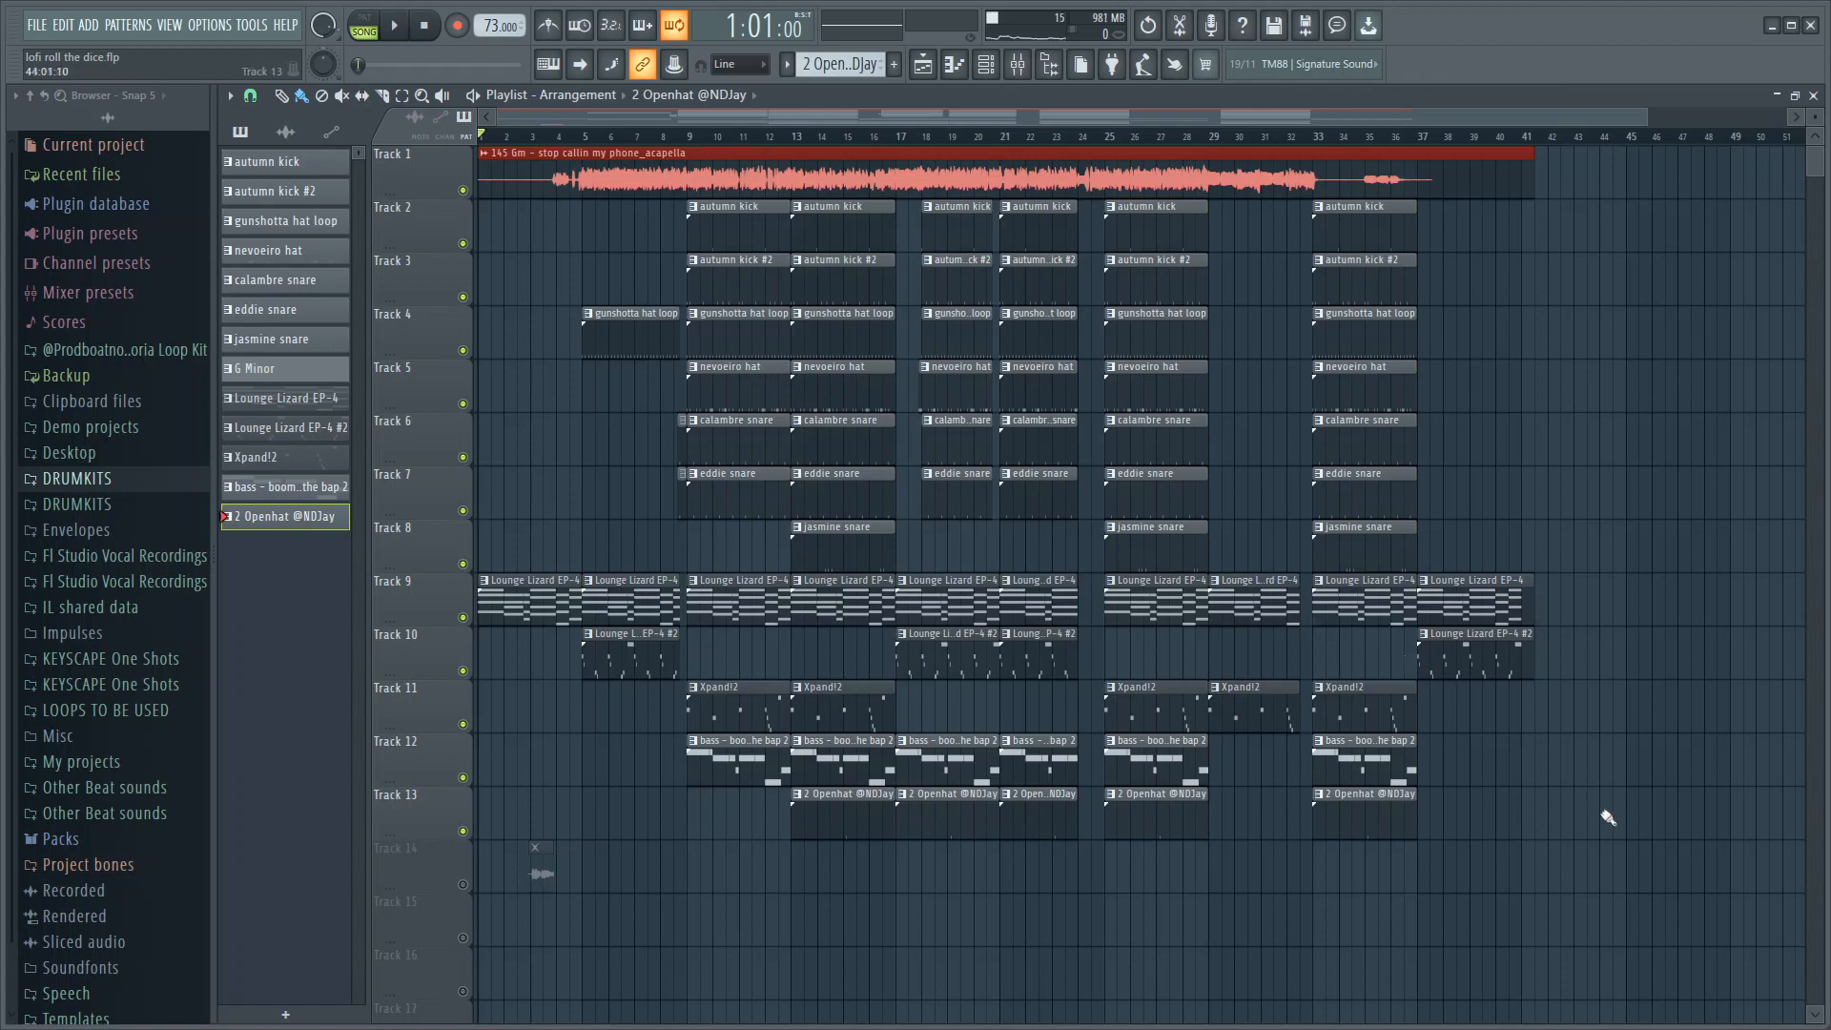
# Select the clips between bars 9 and 17 on Tracks 2 to 13, and select every clip in the arrangement
pyautogui.moveTo(1603, 815); pyautogui.dragTo(563, 226)
pyautogui.keyDown('ctrl'); pyautogui.click(678, 264); pyautogui.keyUp('ctrl')
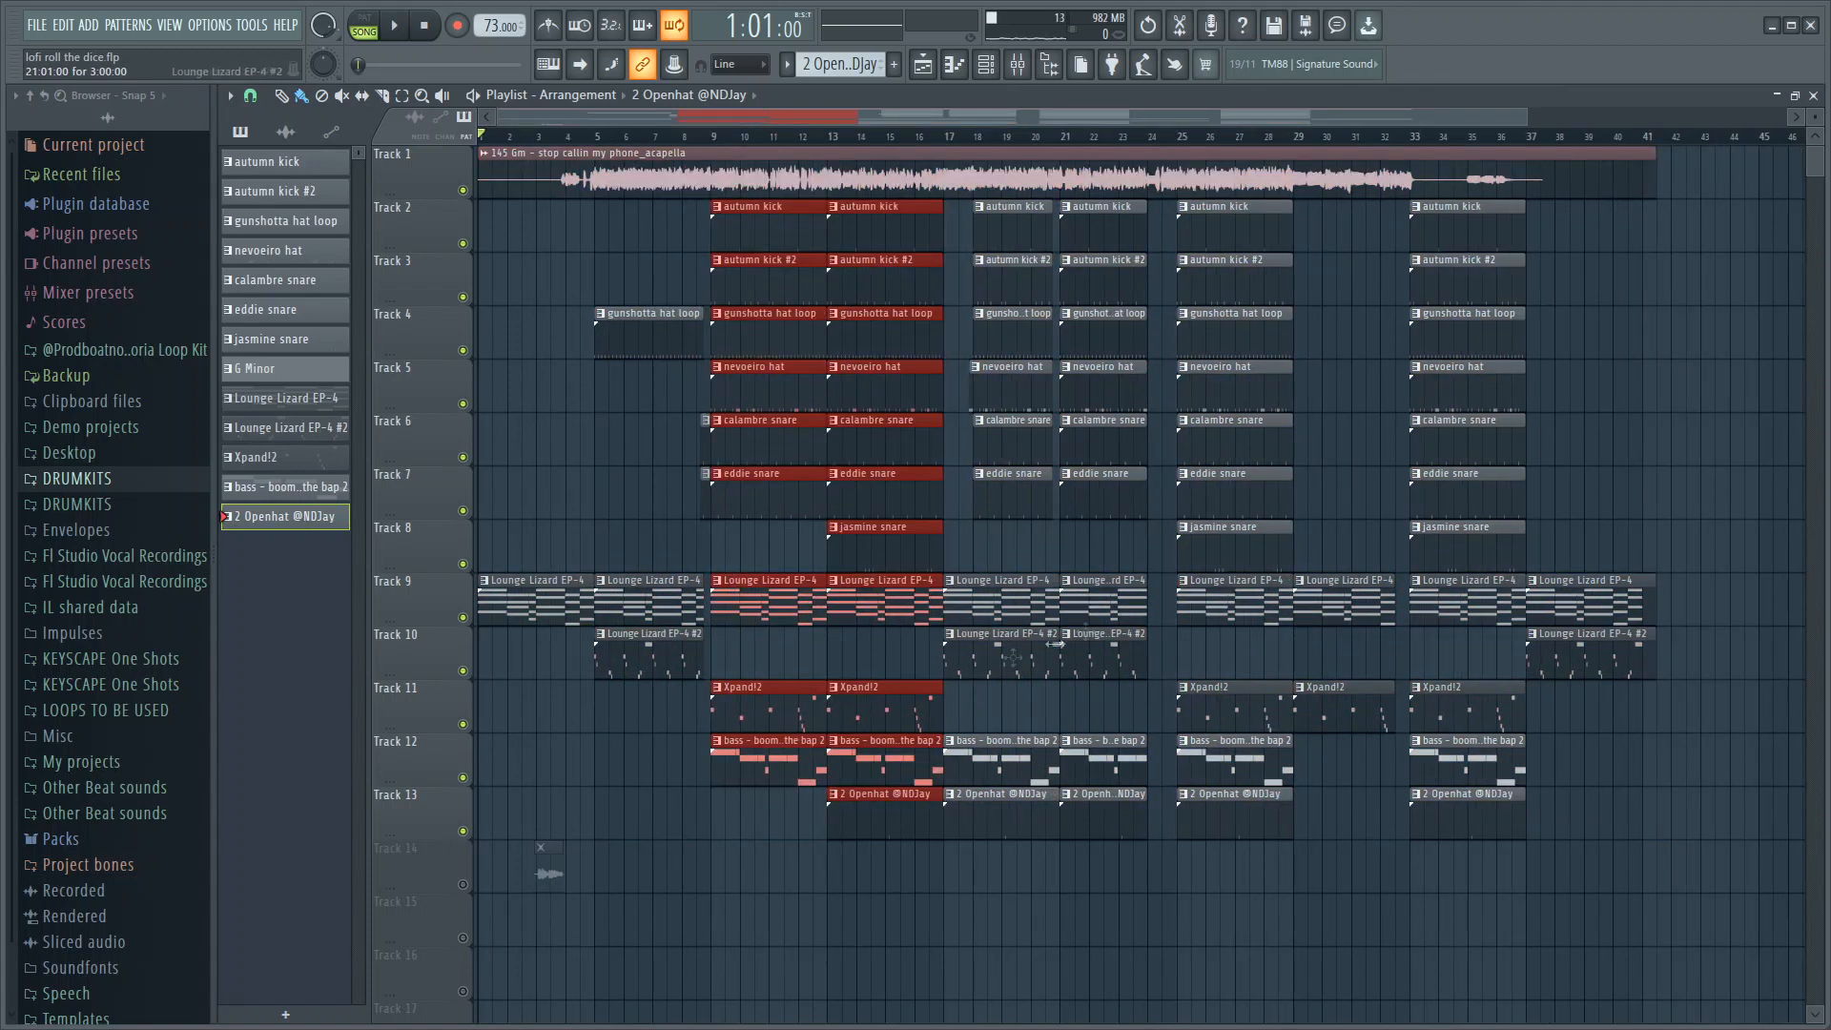
pyautogui.scroll(3, 1115, 582)
pyautogui.scroll(-4, 983, 733)
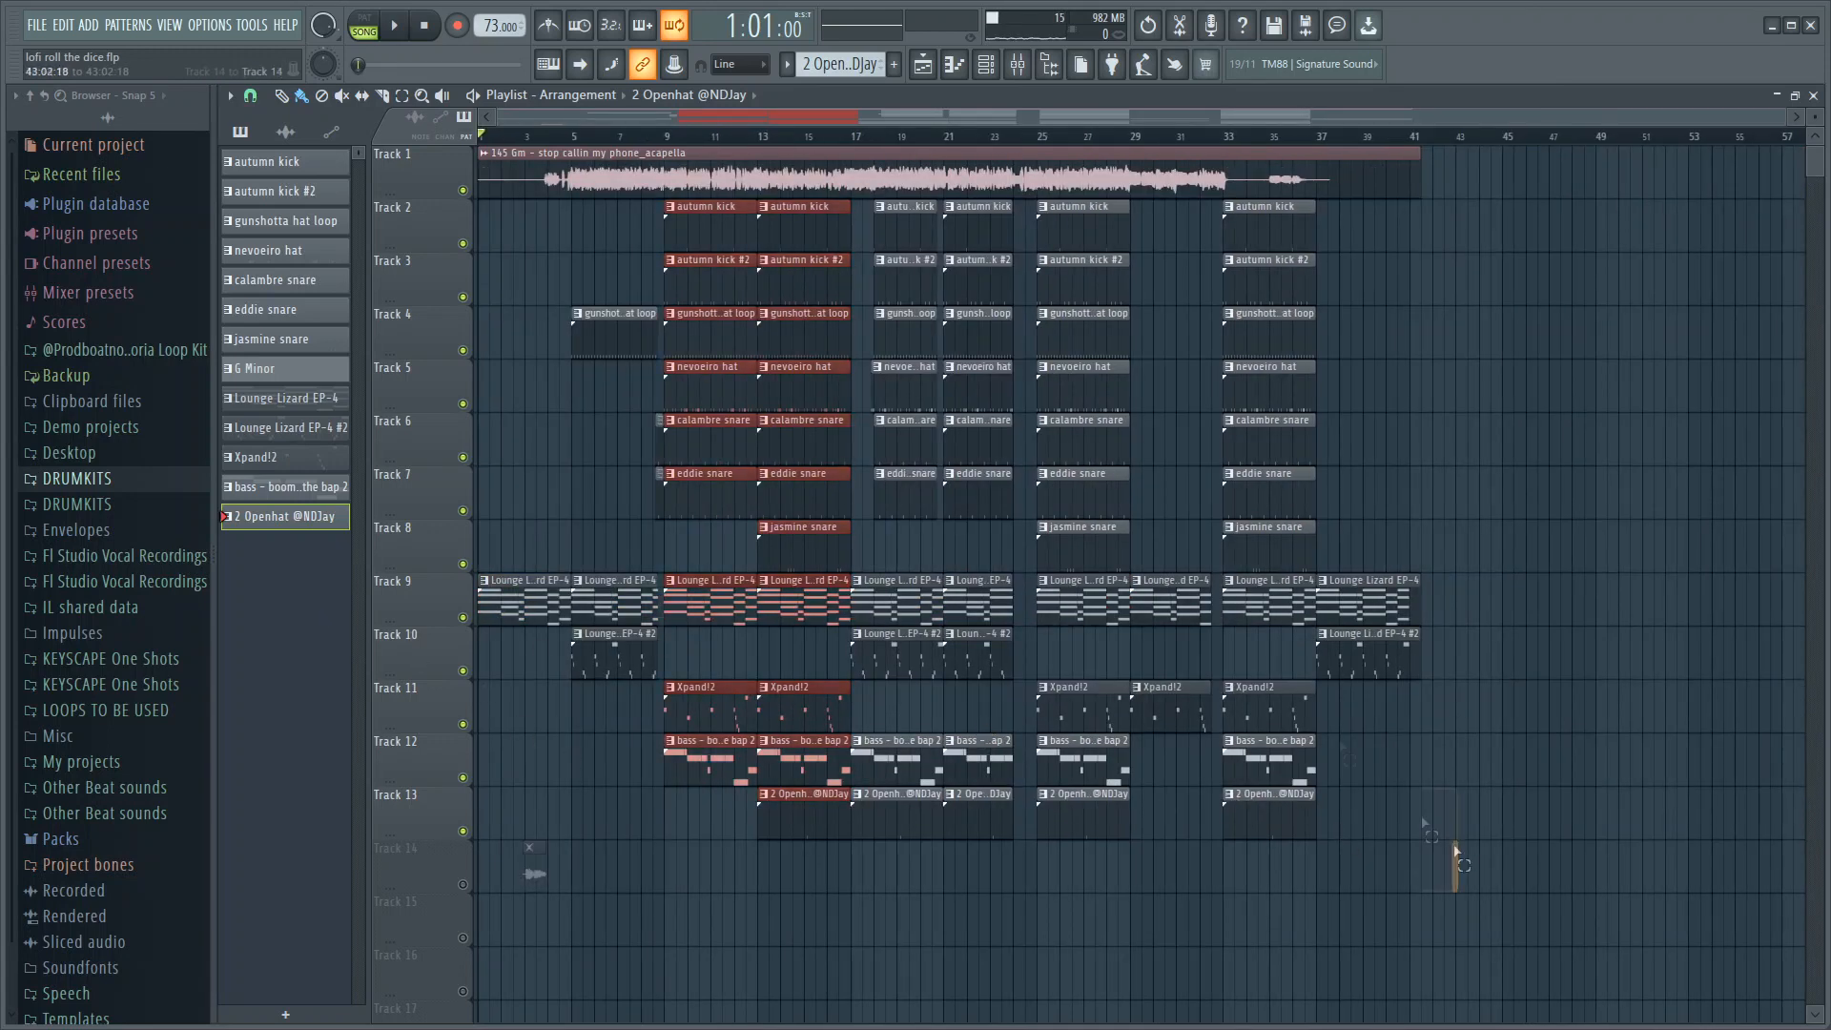
pyautogui.hotkey('ctrl', 'a')
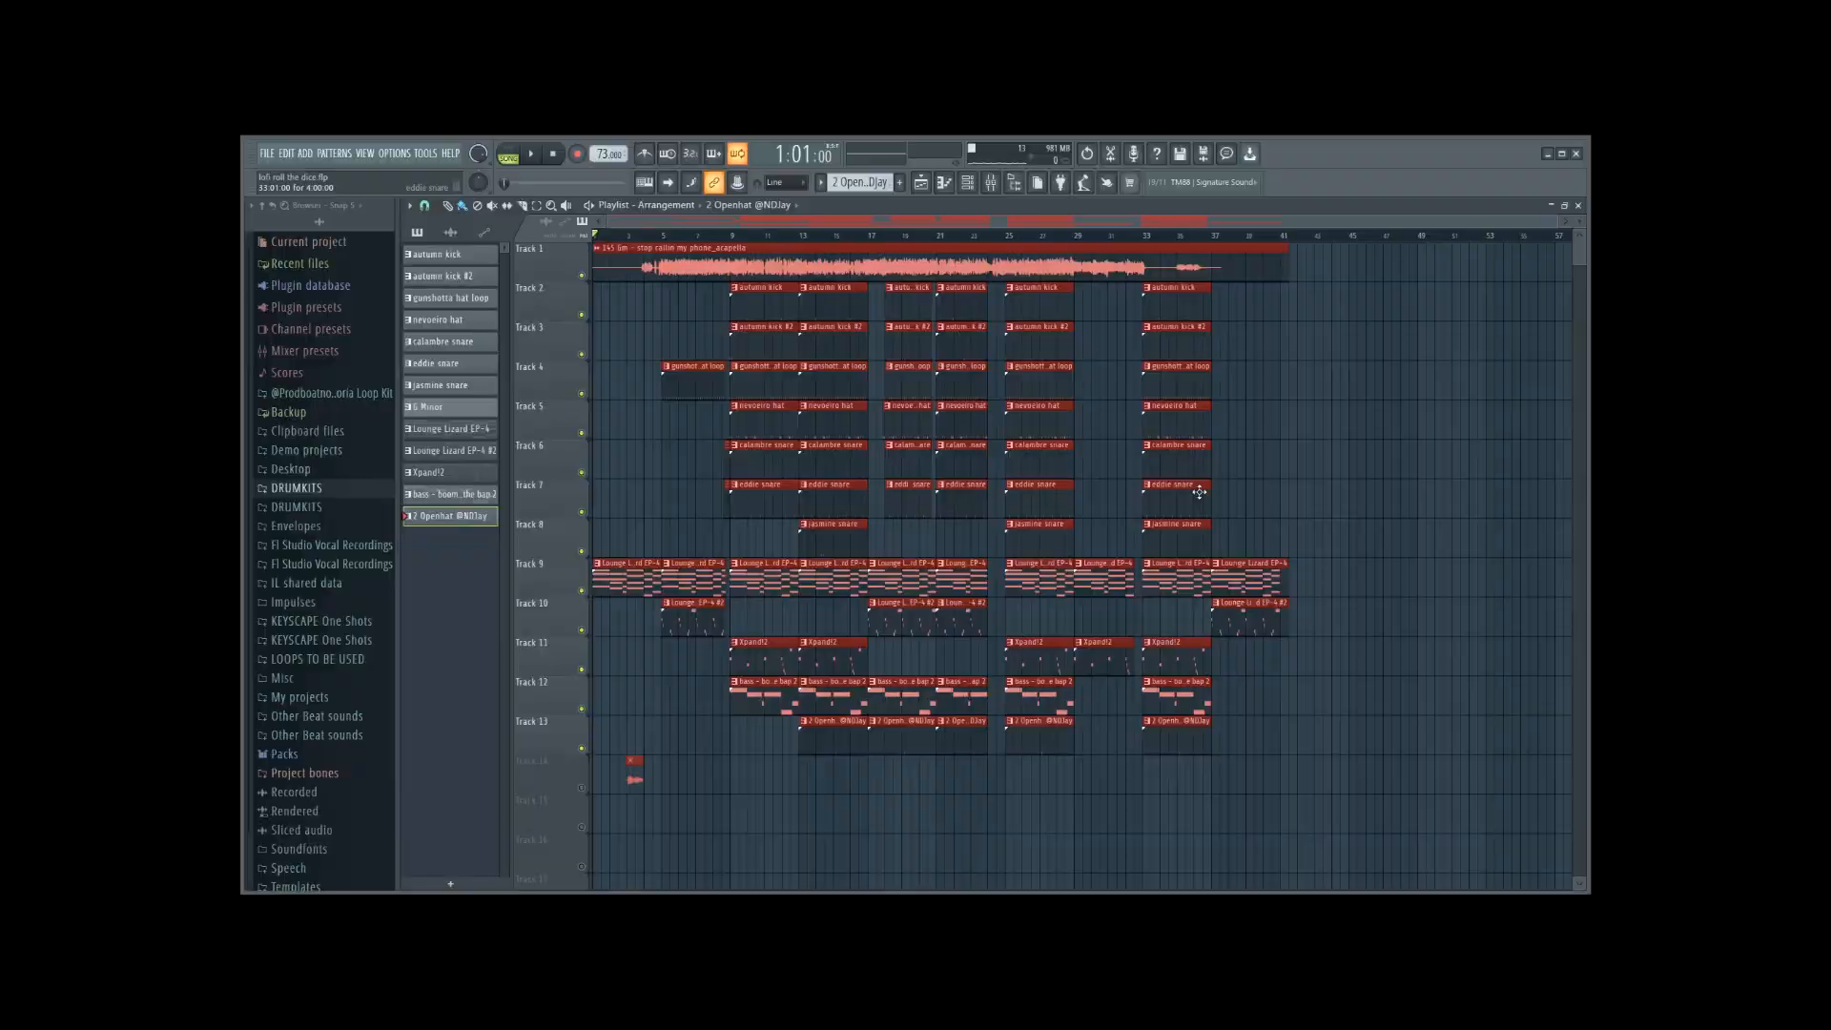